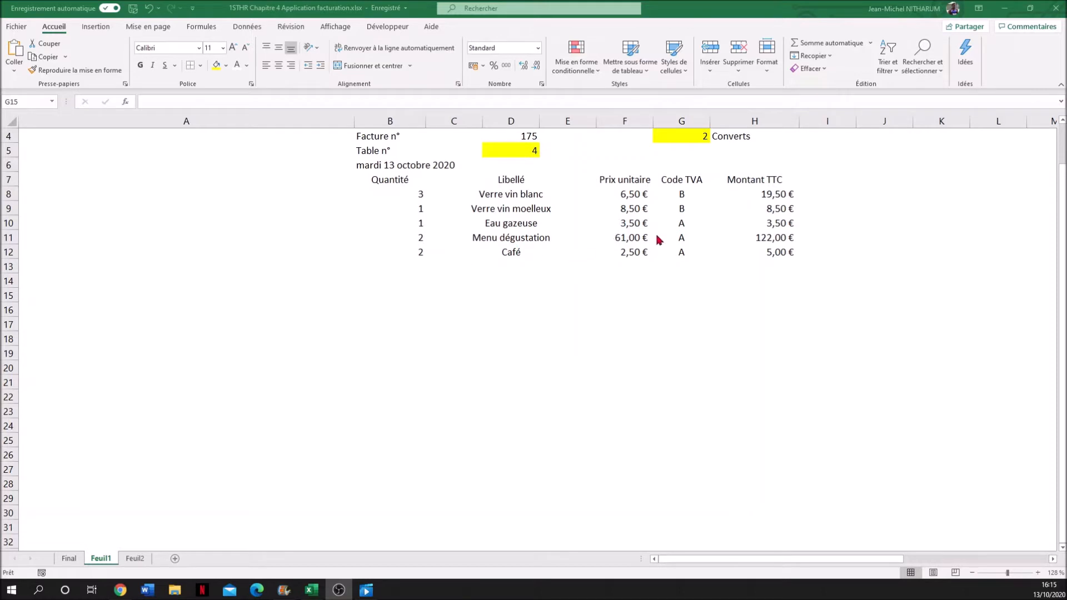
# - Examine the product list in columns W to AA and the invoice header and lines on Feuil1
pyautogui.hscroll(5, 634, 240)
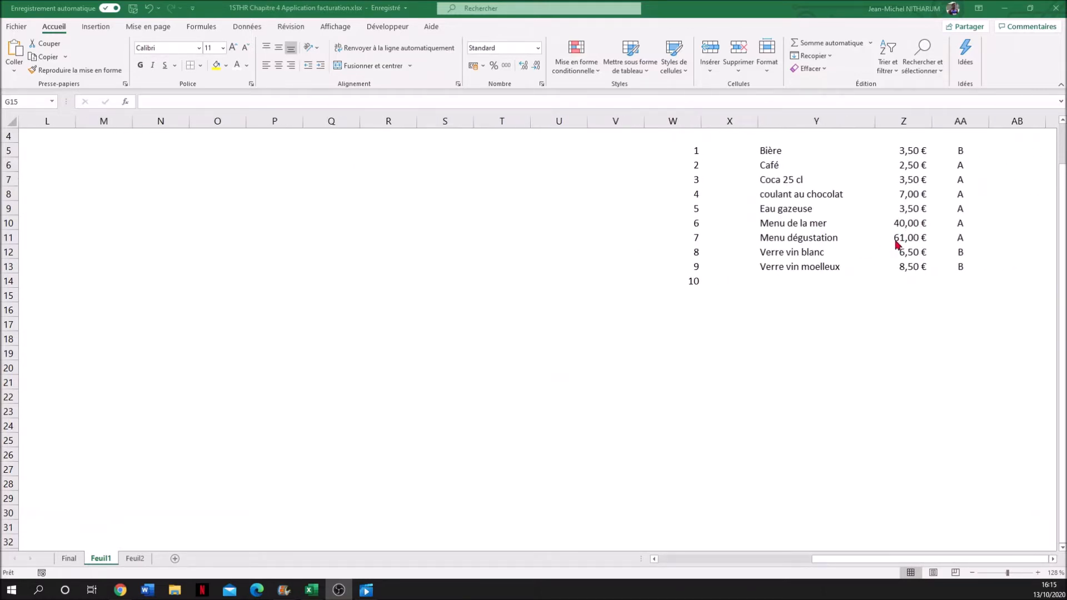
pyautogui.click(899, 238)
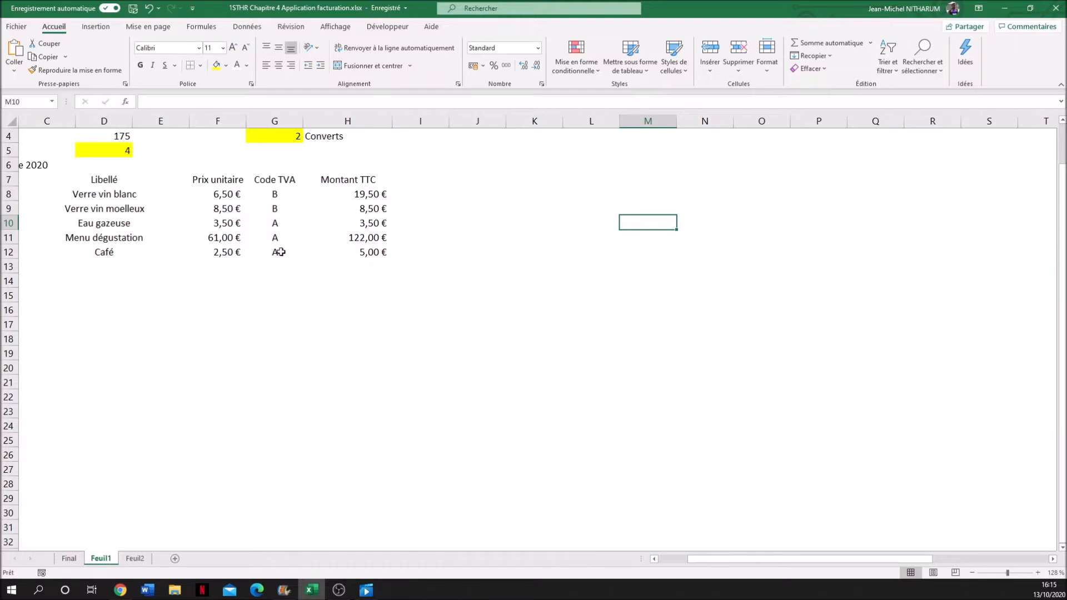
pyautogui.hscroll(-2, 268, 280)
pyautogui.scroll(1, 268, 281)
pyautogui.scroll(1, 267, 281)
pyautogui.hscroll(-4, 268, 281)
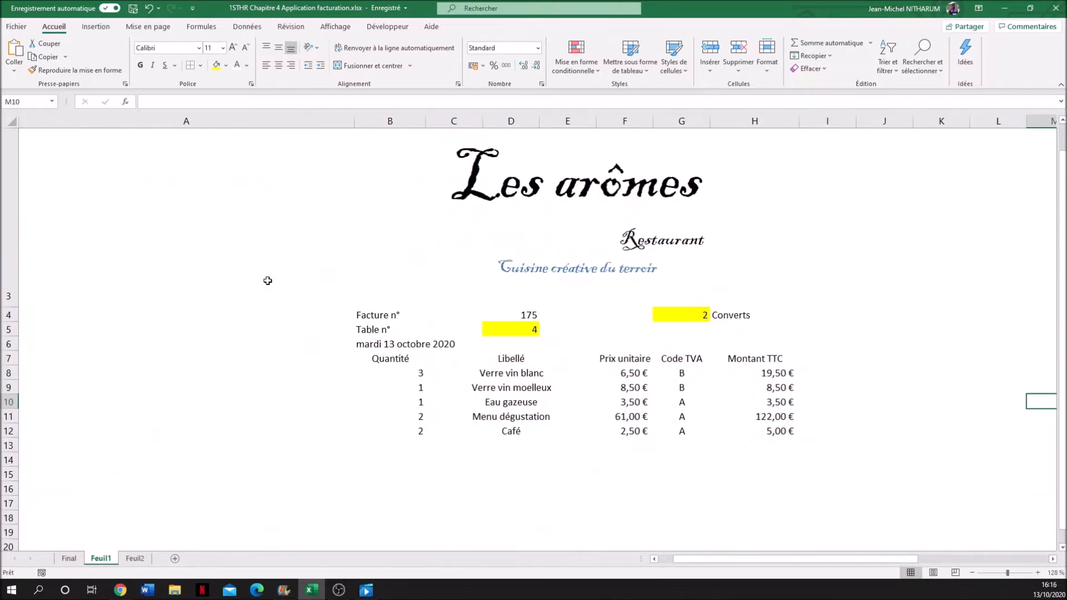
pyautogui.hscroll(1, 267, 281)
pyautogui.hscroll(-1, 268, 281)
# - Enter the label "S/total :" in cell G15 below the Code TVA column
pyautogui.click(685, 457)
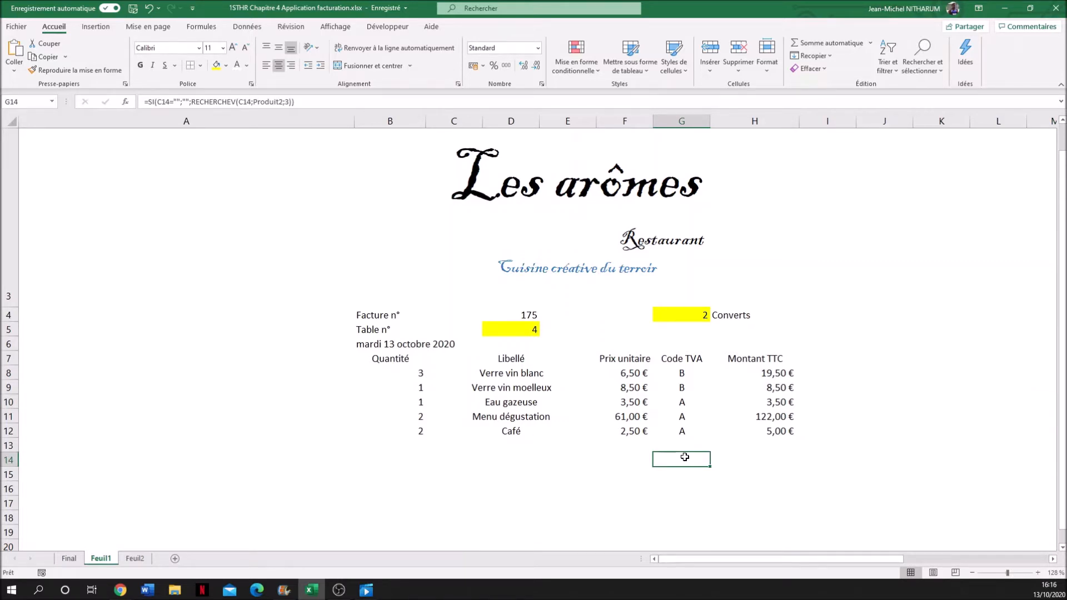
pyautogui.press('Return')
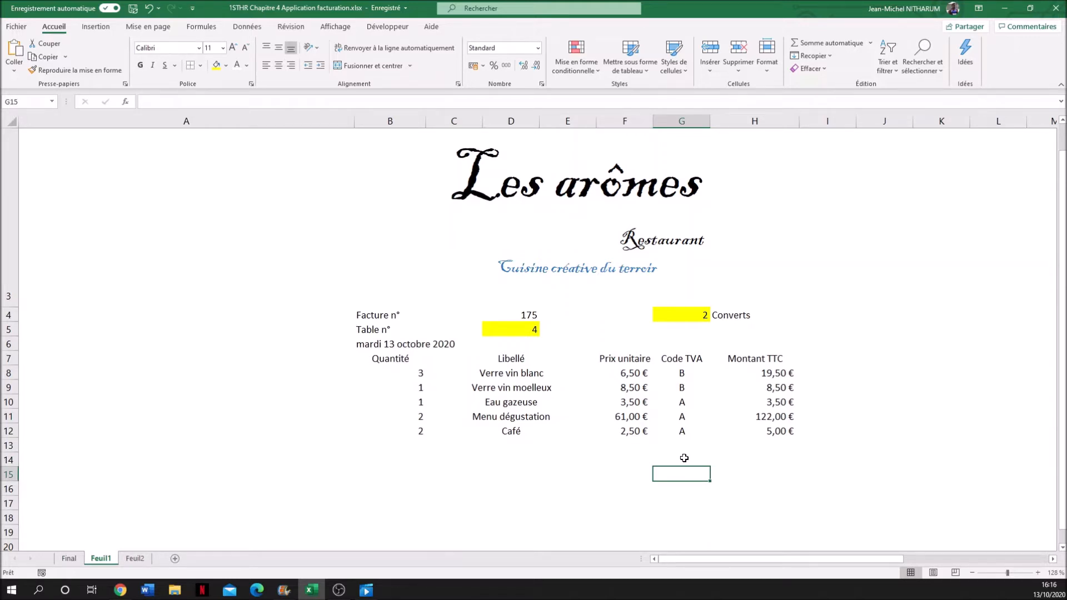
pyautogui.write('S')
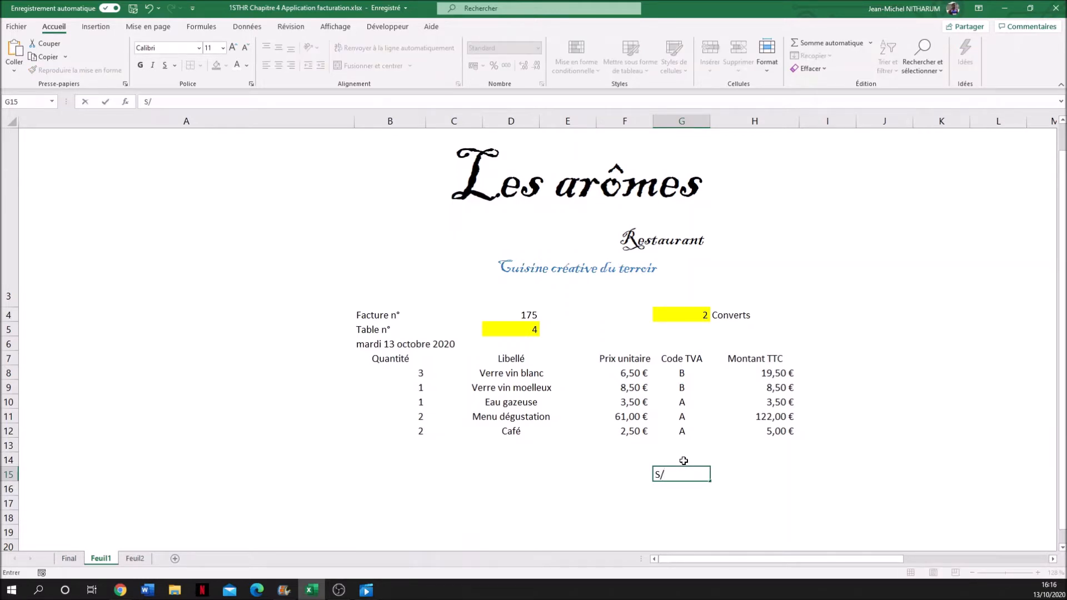
pyautogui.write('/total :')
pyautogui.click(681, 494)
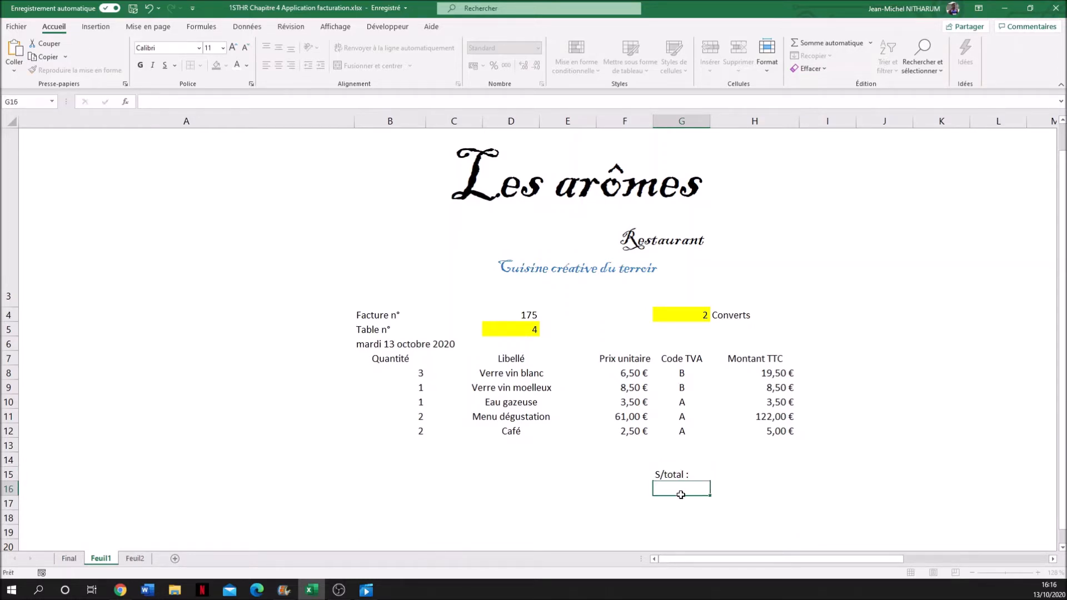
pyautogui.click(683, 476)
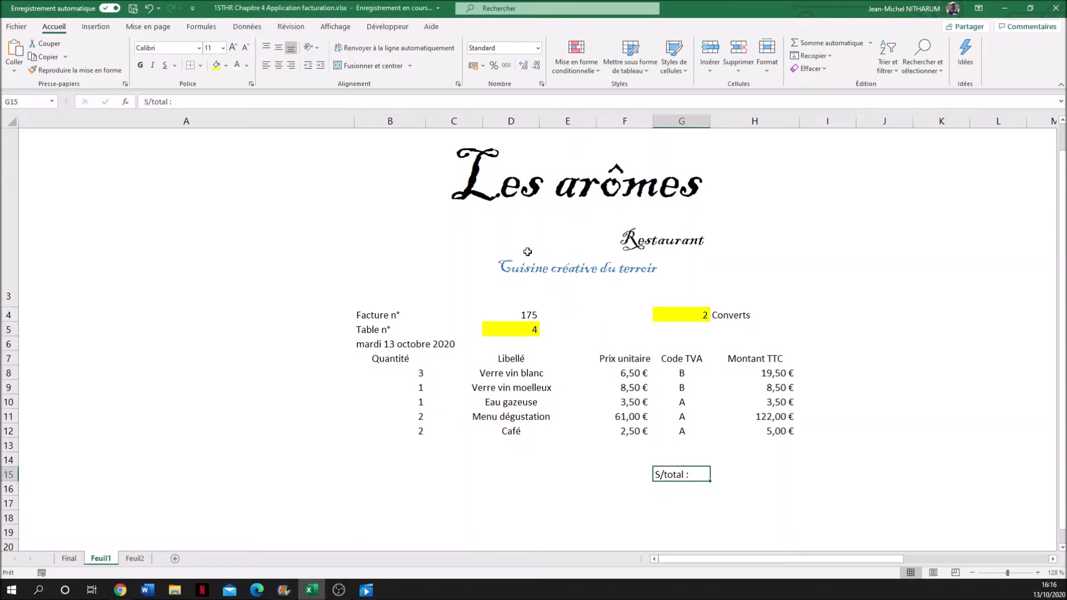
# - Right-align the subtotal label in G15 and replace its colon so it reads "S/total ="
pyautogui.click(292, 66)
pyautogui.click(182, 102)
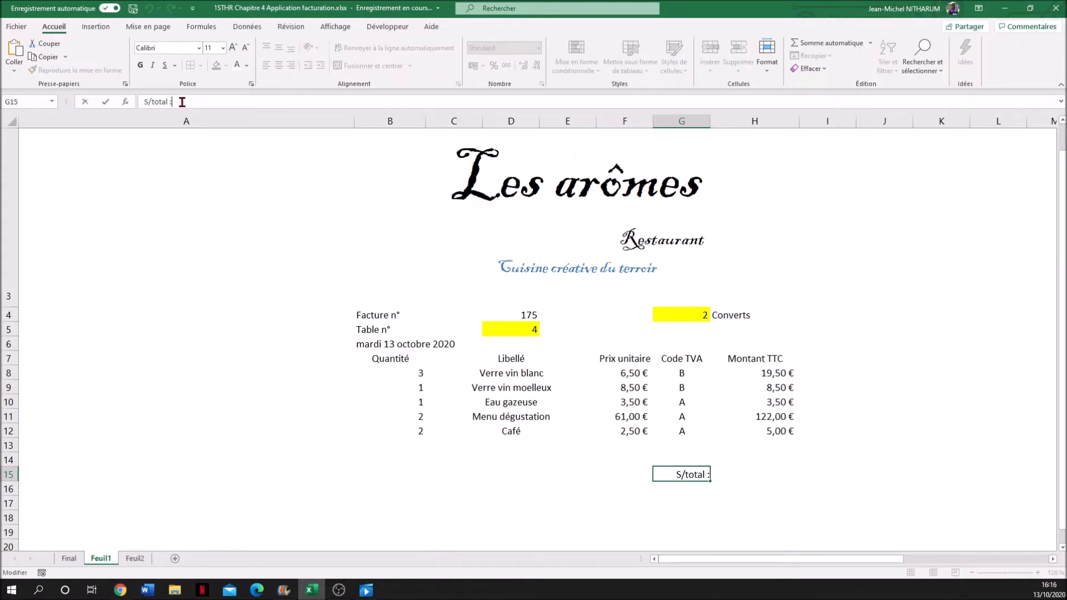
pyautogui.press('BackSpace')
pyautogui.write('=')
# - Total the Montant TTC amounts in H15 with a SOMME formula over H8:H14
pyautogui.click(752, 472)
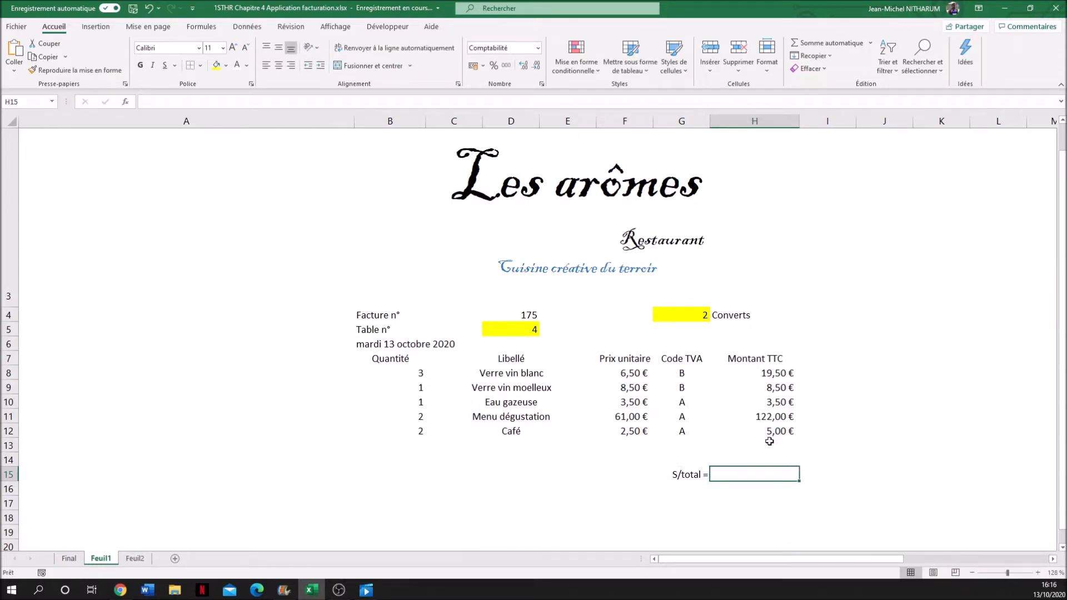
pyautogui.click(825, 44)
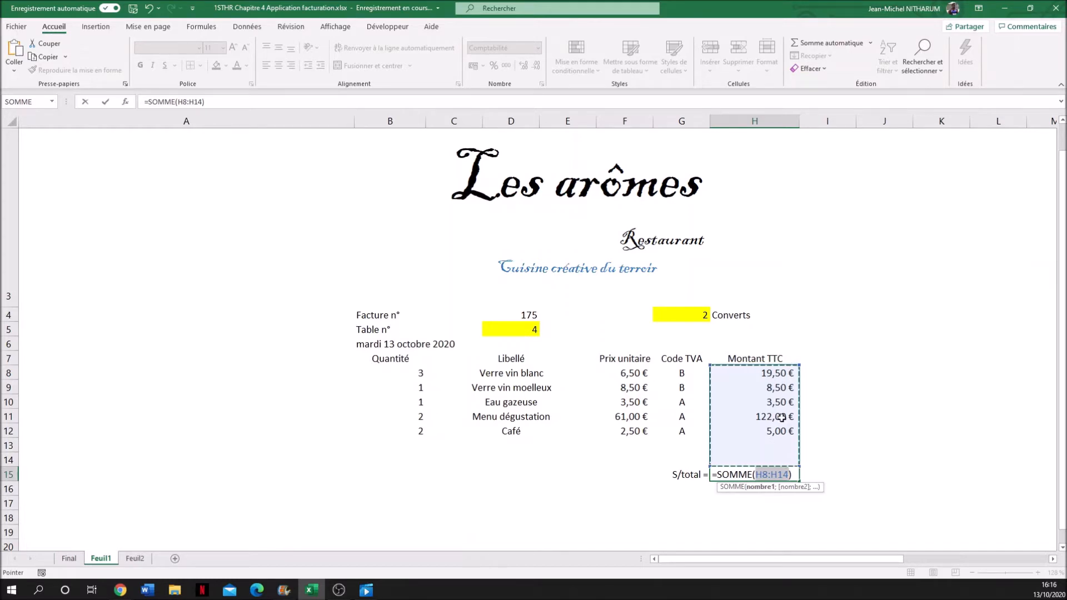
pyautogui.moveTo(774, 372); pyautogui.dragTo(770, 418)
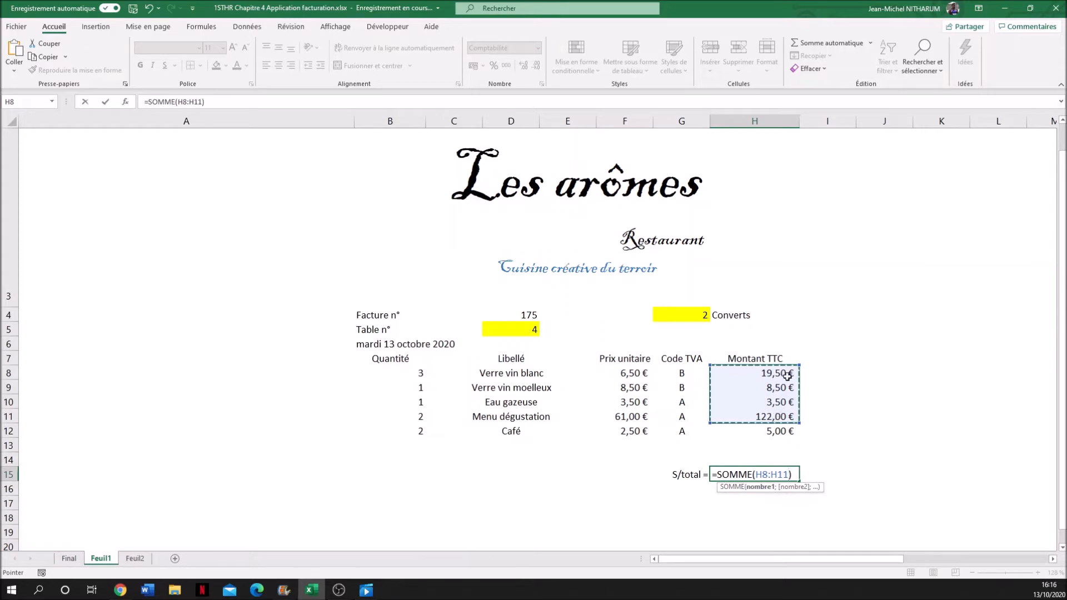
pyautogui.moveTo(788, 378); pyautogui.dragTo(785, 455)
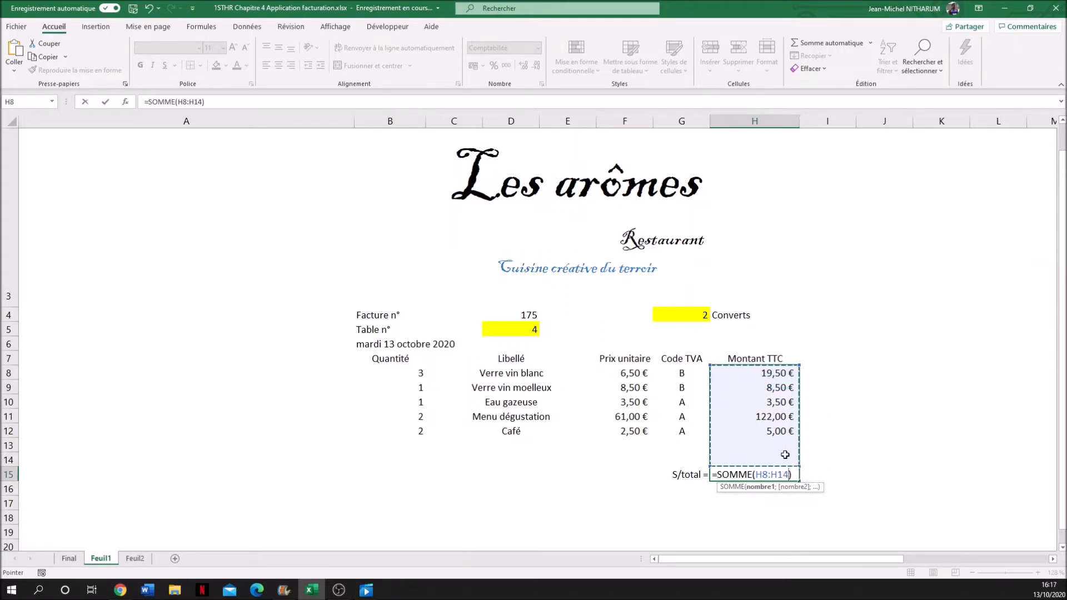
pyautogui.press('Return')
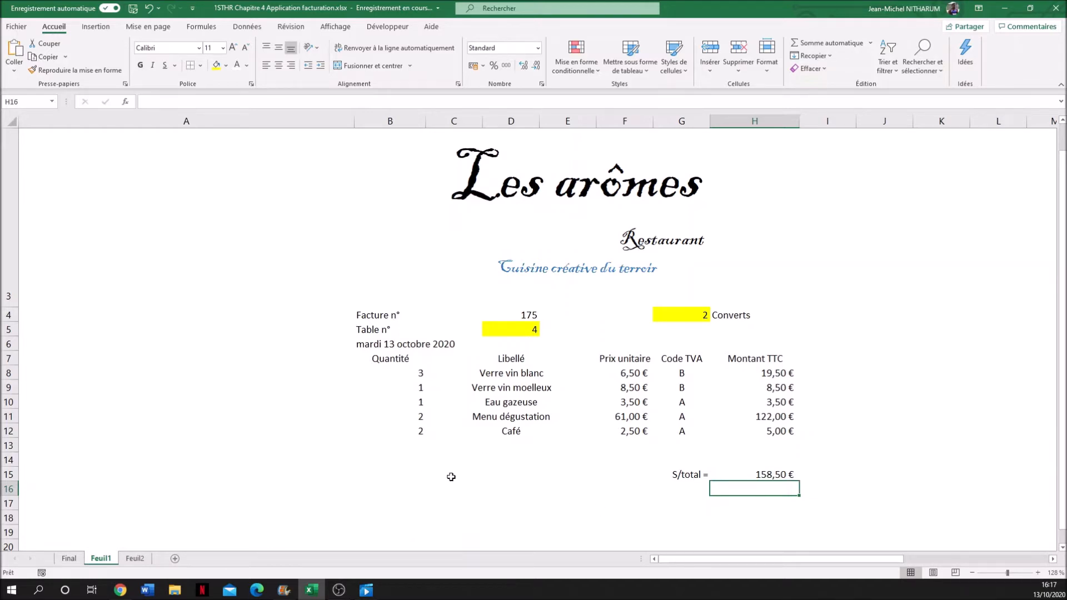
# - Check the tax table layout from its Taux heading on the Final sheet and return to Feuil1
pyautogui.click(69, 559)
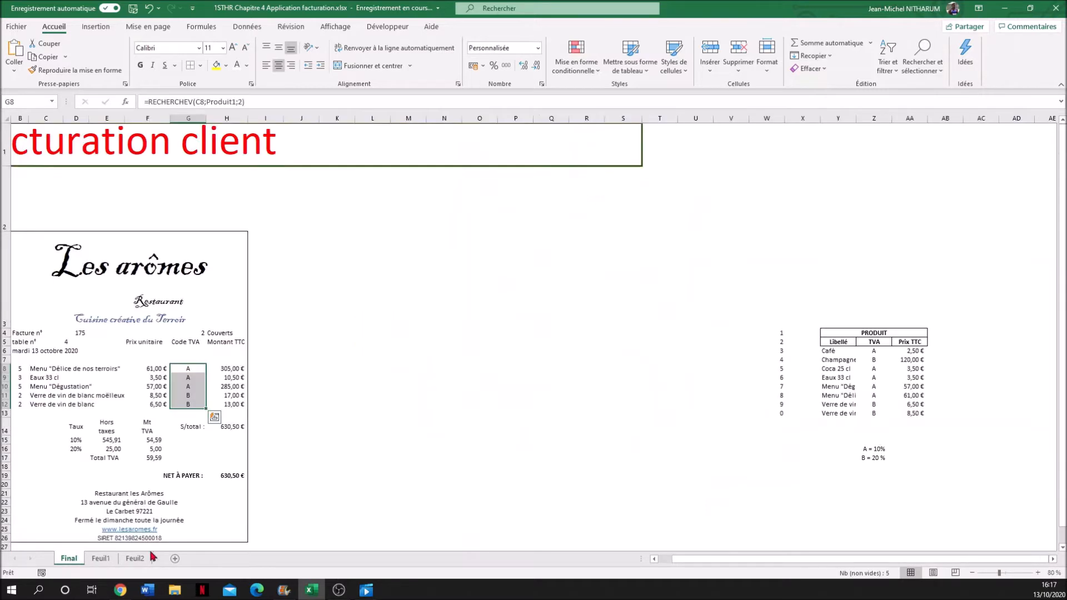
pyautogui.click(76, 428)
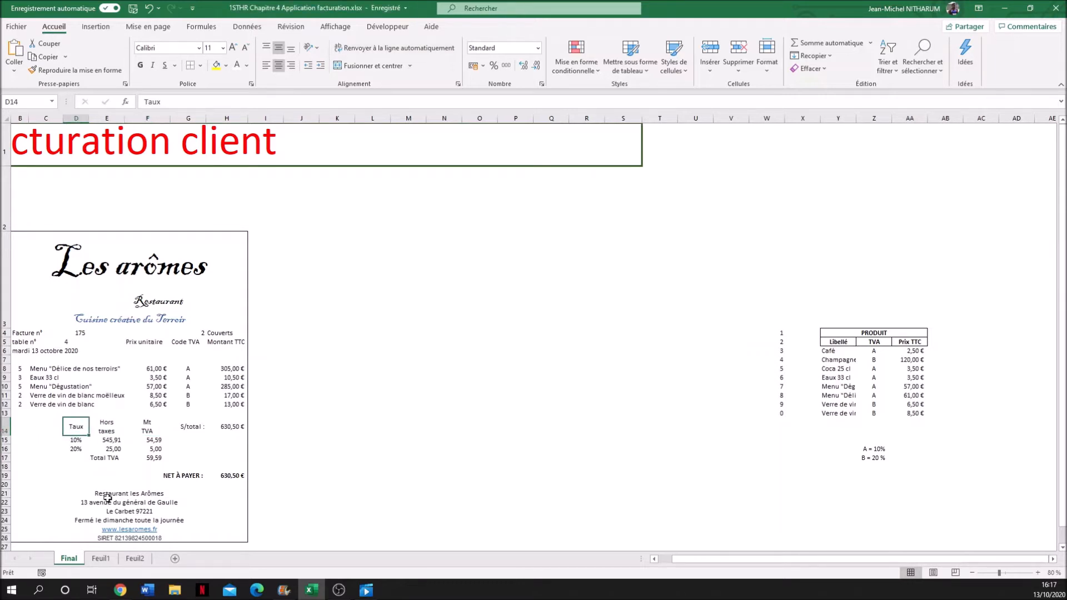
pyautogui.click(101, 559)
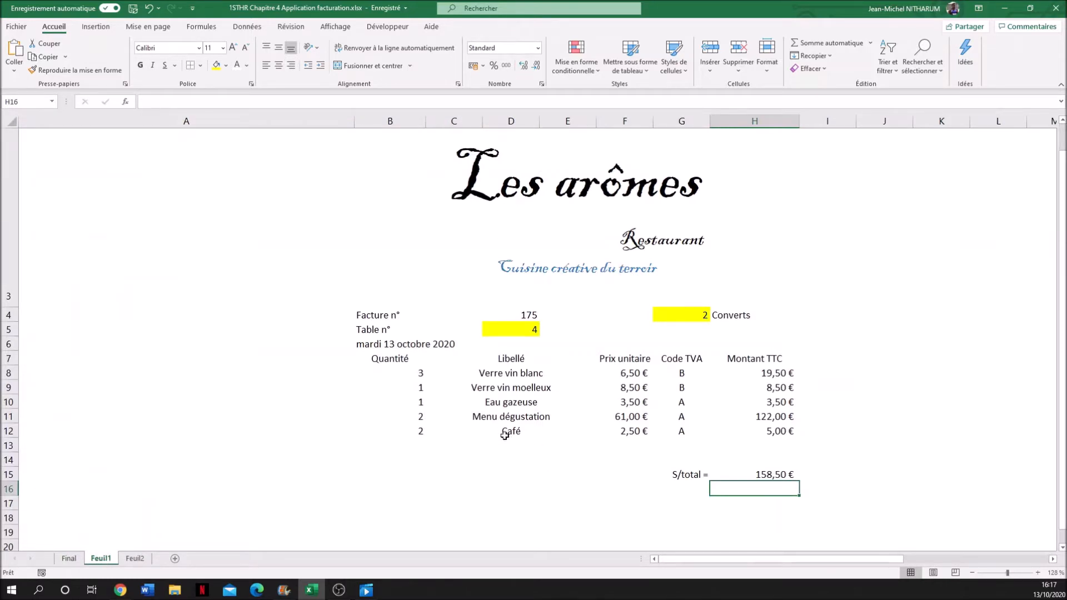
pyautogui.click(508, 502)
pyautogui.click(517, 477)
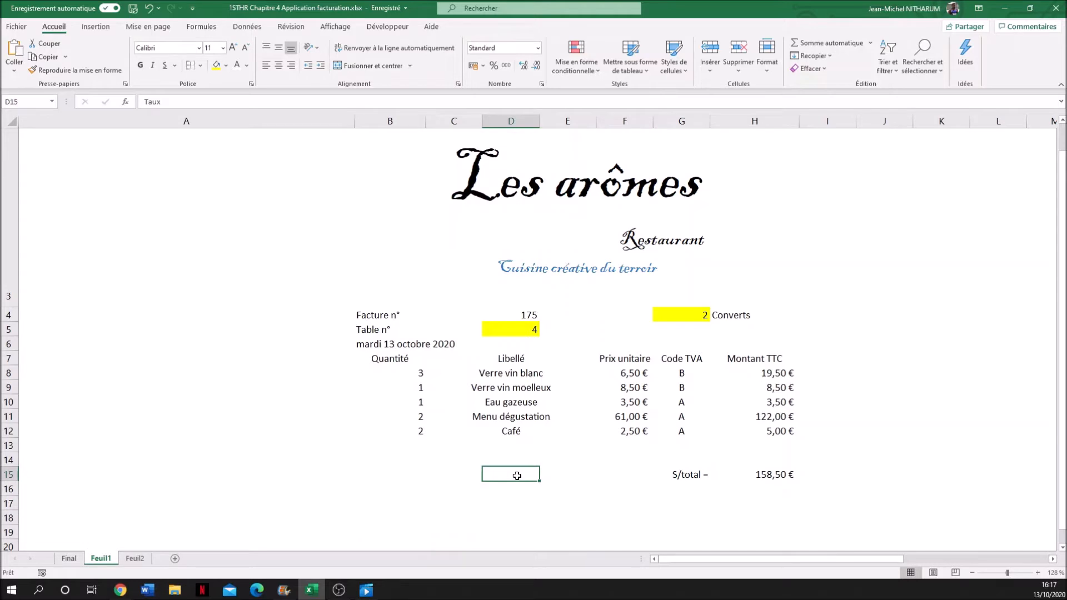
pyautogui.write('T')
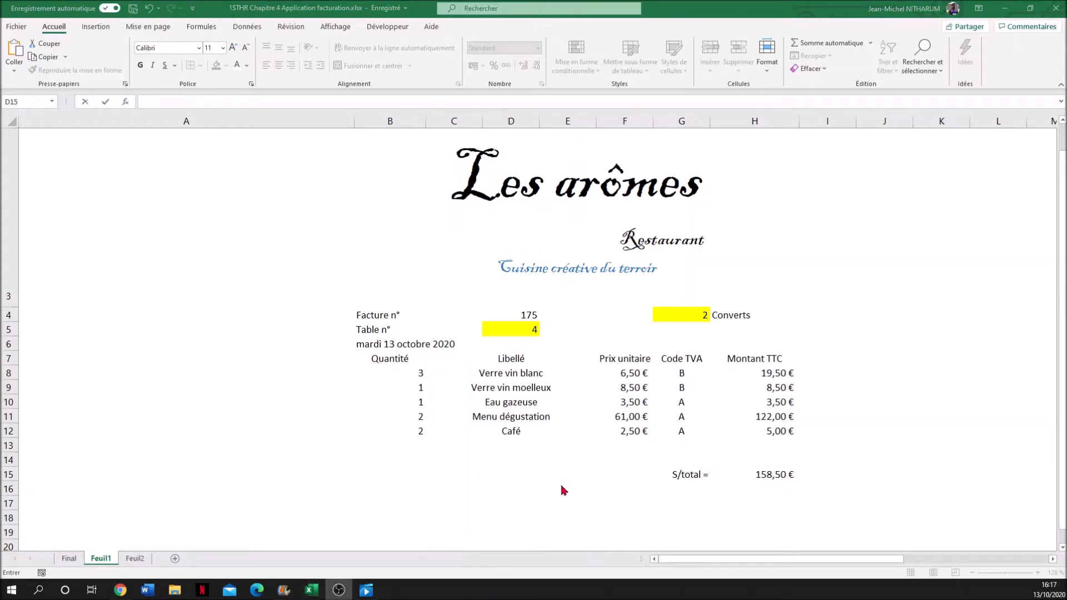
pyautogui.hotkey('alt', 'Tab')
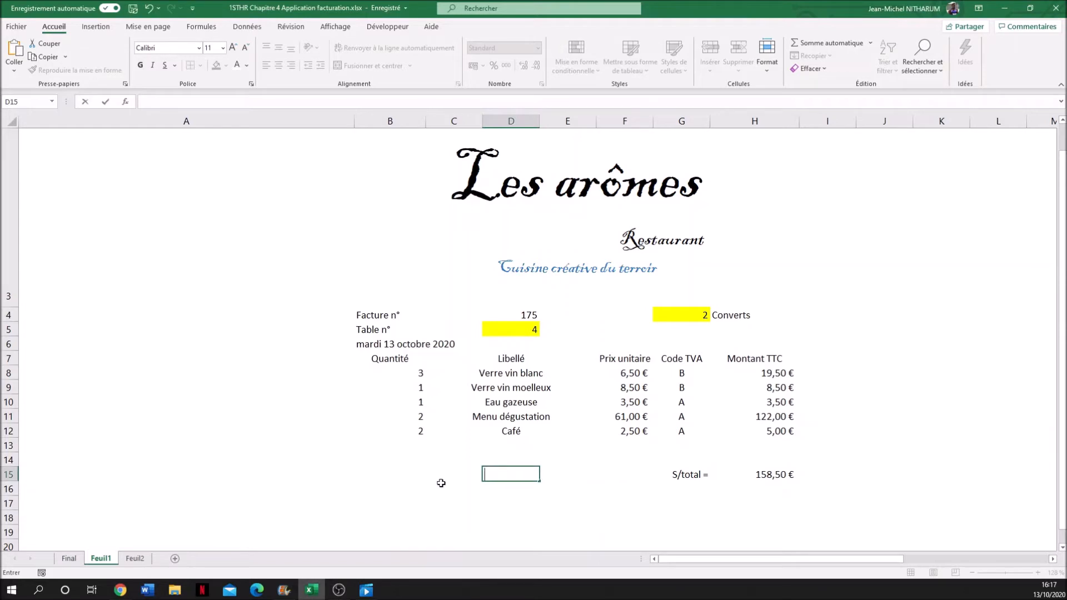
pyautogui.press('Escape')
# - Set the font colour of C15:F15 to Automatique for the tax table headings
pyautogui.moveTo(437, 477); pyautogui.dragTo(650, 475)
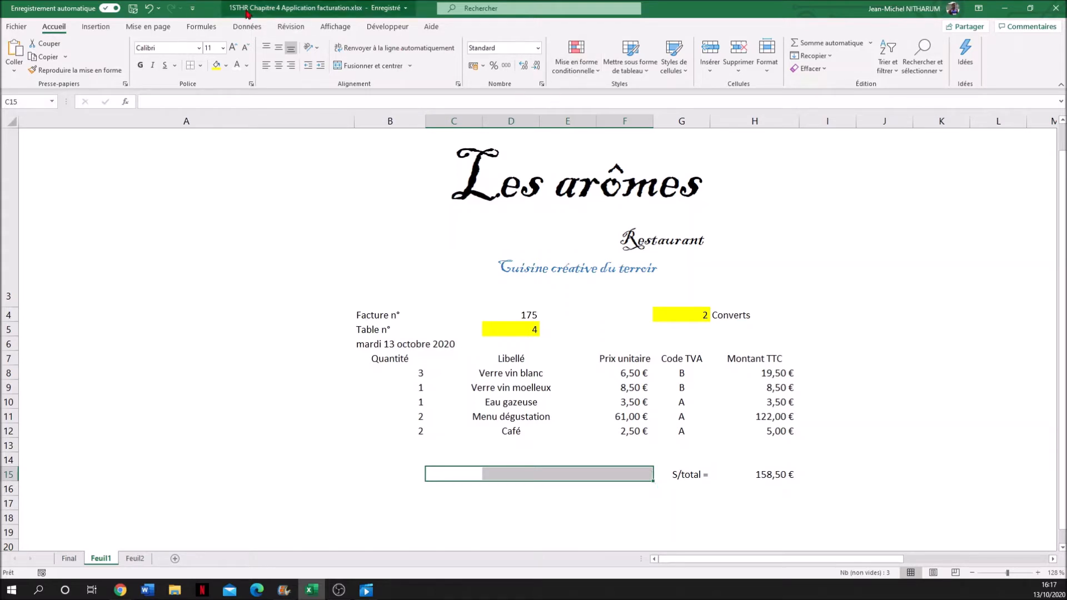
pyautogui.click(247, 65)
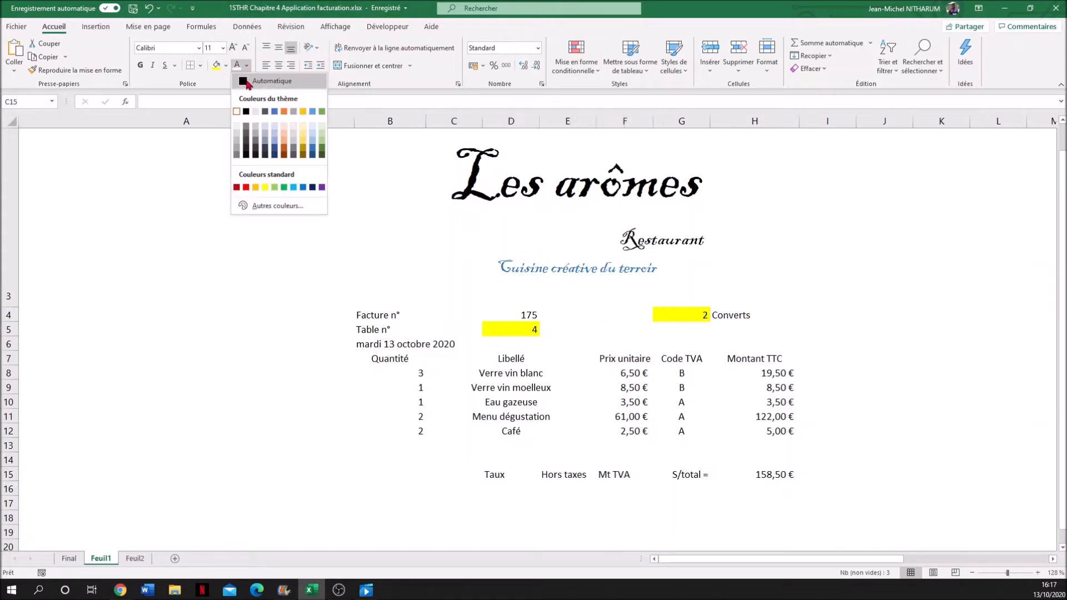
pyautogui.click(246, 82)
pyautogui.click(536, 506)
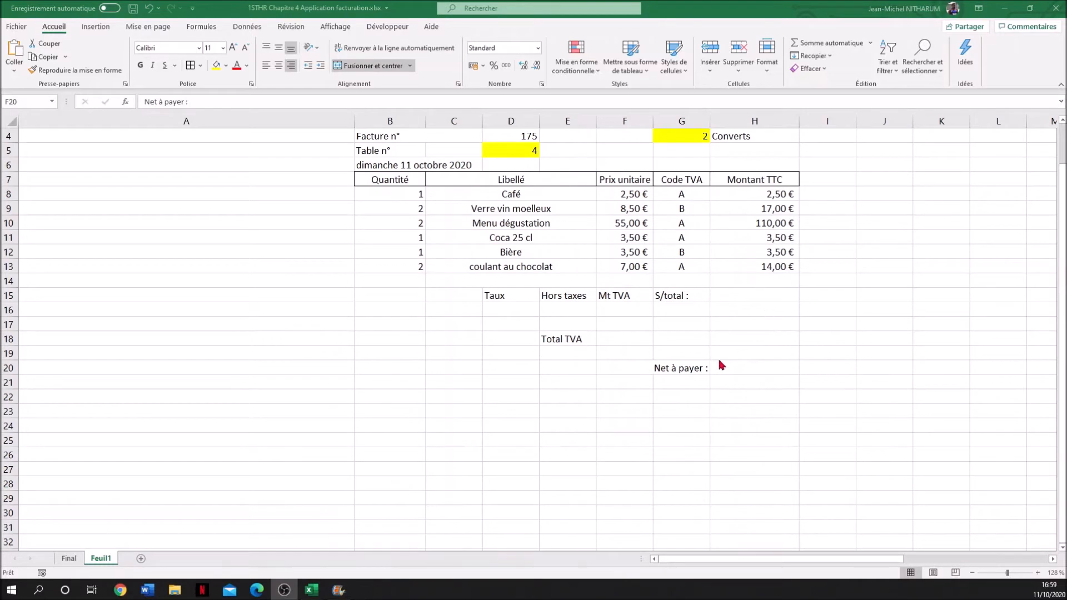
# - Copy the restaurant's contact block B21:H27 from the Final sheet
pyautogui.click(66, 559)
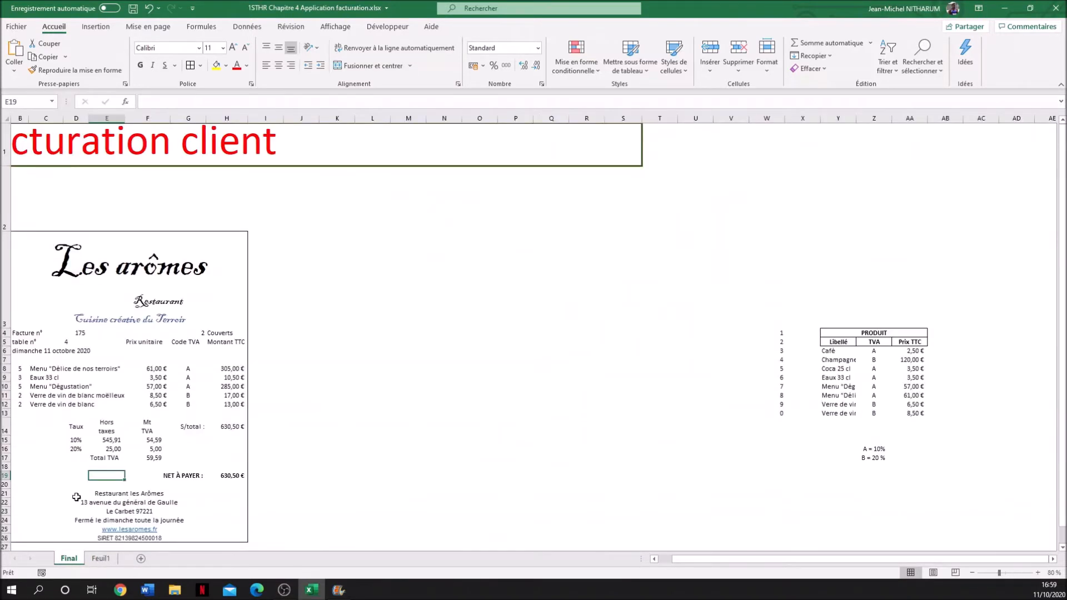
pyautogui.click(98, 494)
pyautogui.moveTo(98, 494); pyautogui.dragTo(111, 546)
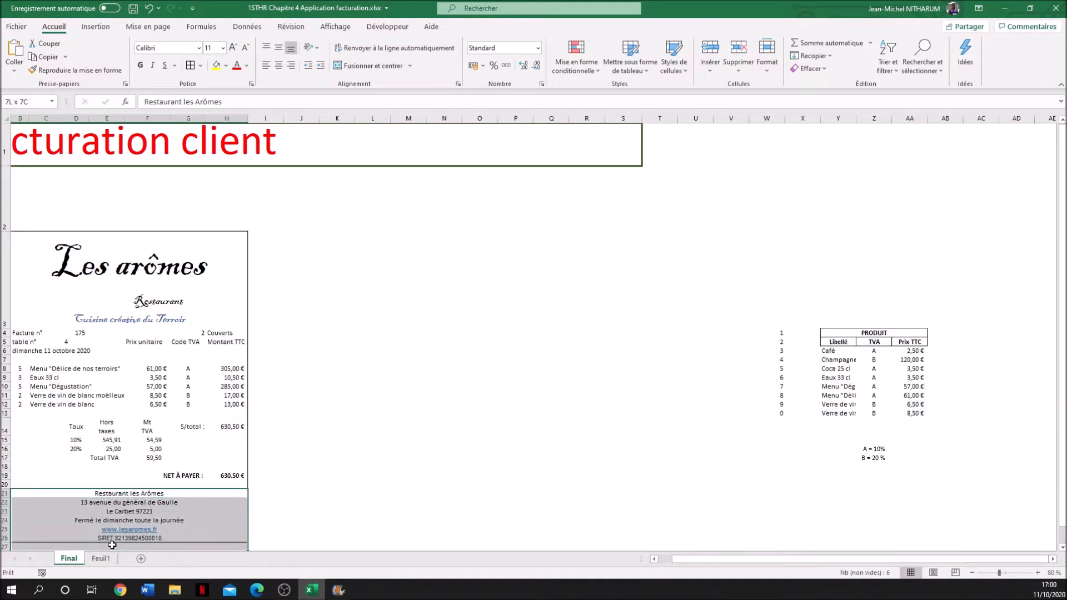
pyautogui.rightClick(101, 519)
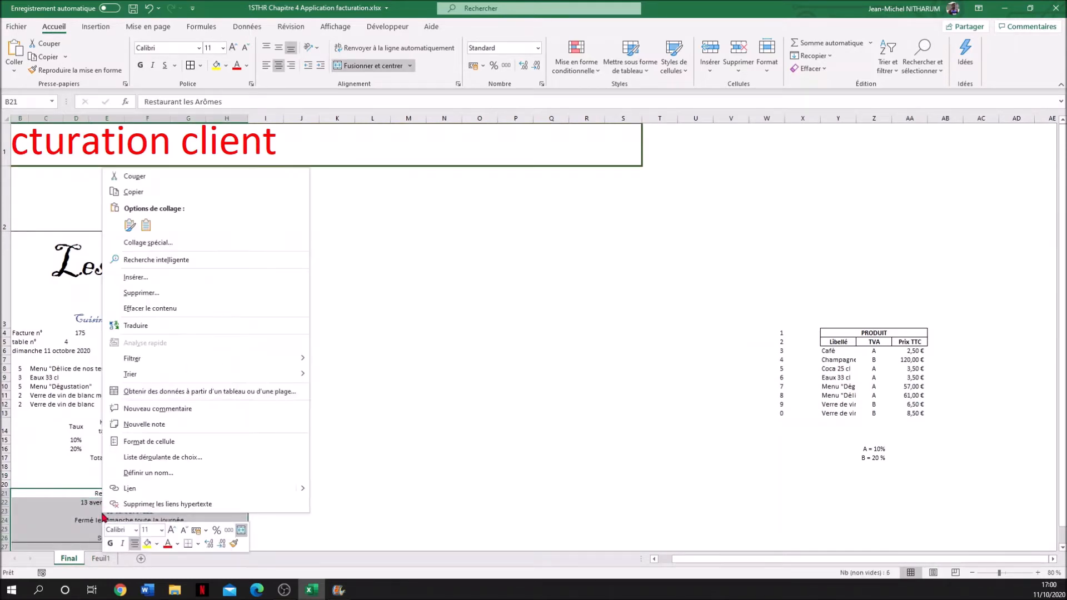
pyautogui.click(134, 192)
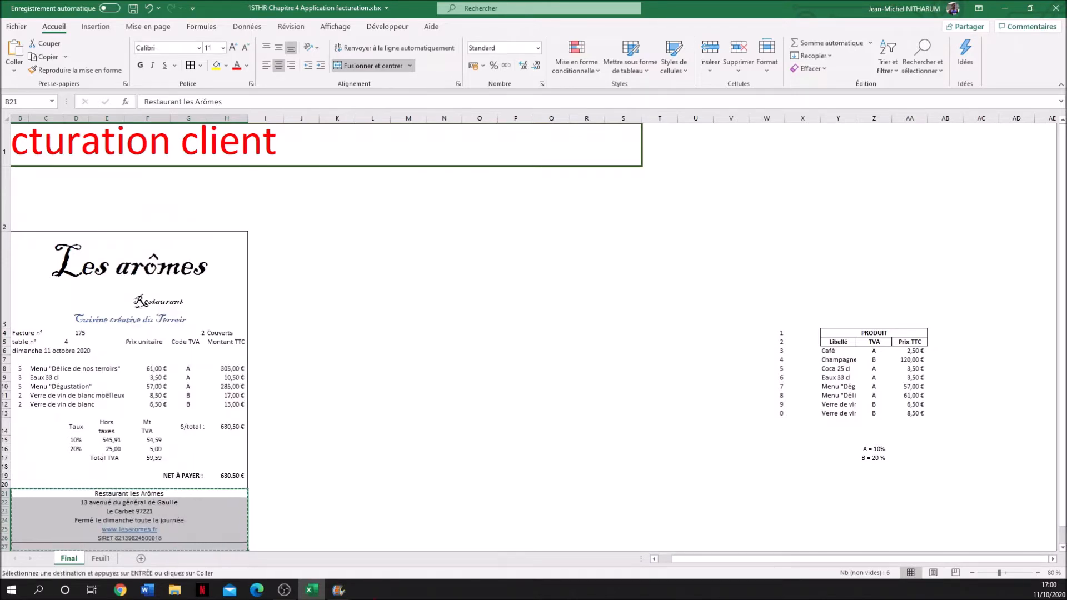
# - Paste the copied contact block into Feuil1 starting at B22, using the standard paste option
pyautogui.click(97, 563)
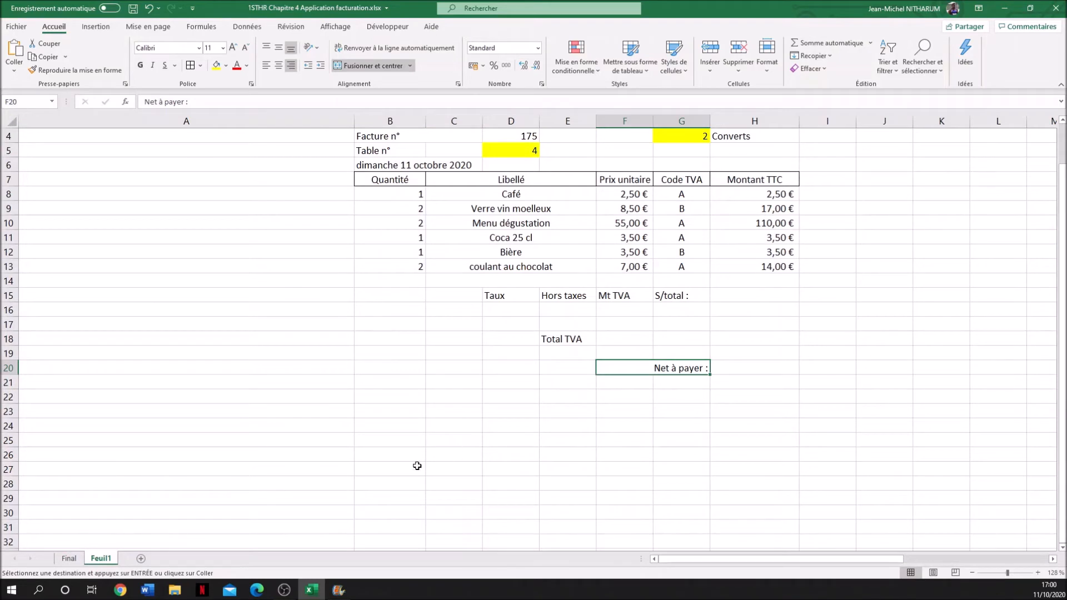
pyautogui.click(374, 458)
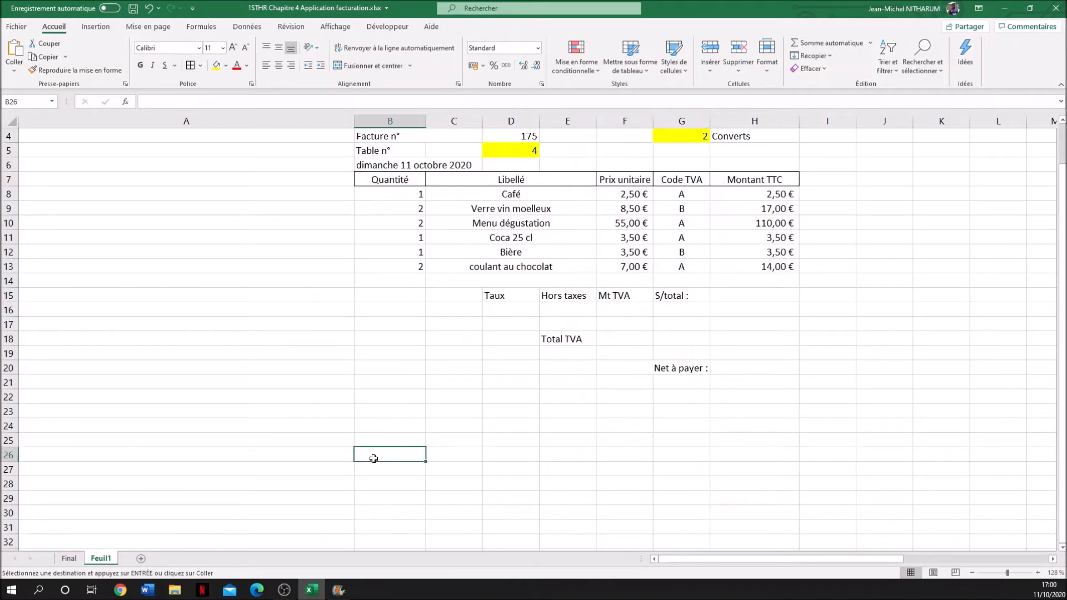
pyautogui.click(373, 399)
pyautogui.rightClick(376, 401)
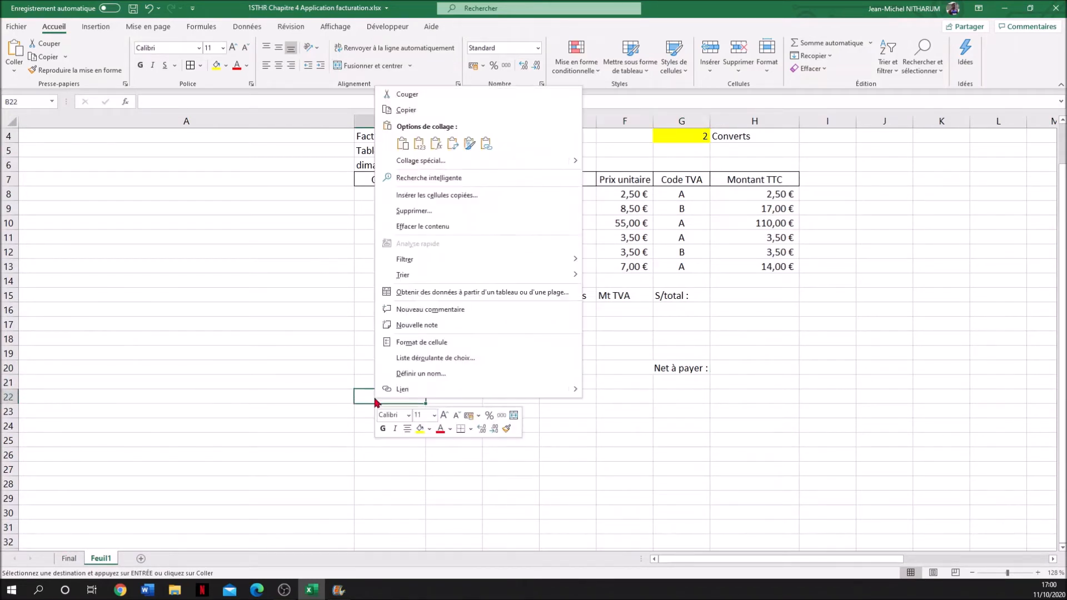
pyautogui.click(403, 145)
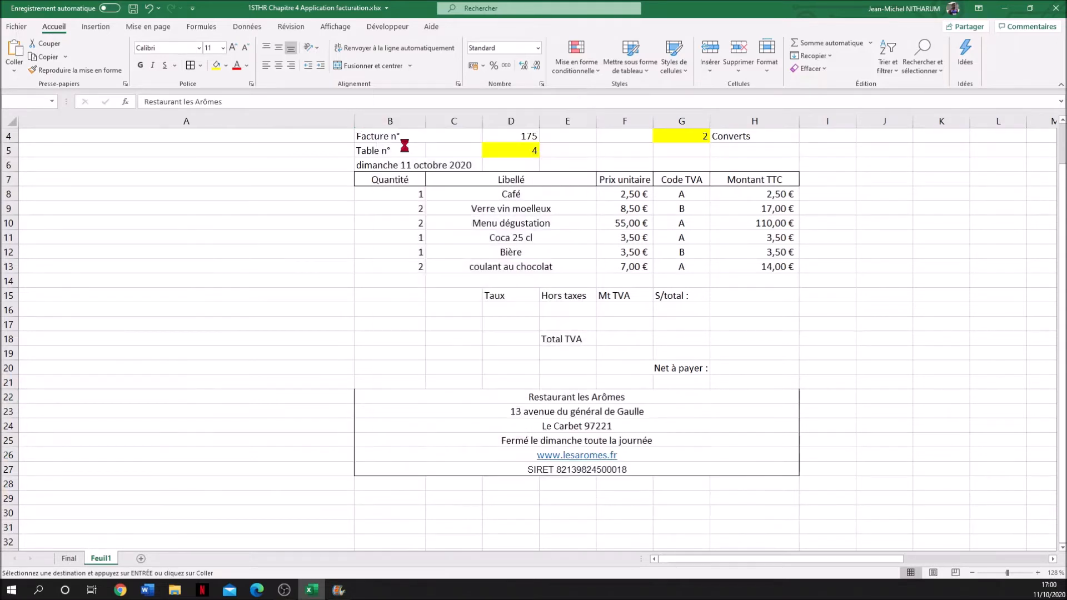
pyautogui.click(737, 285)
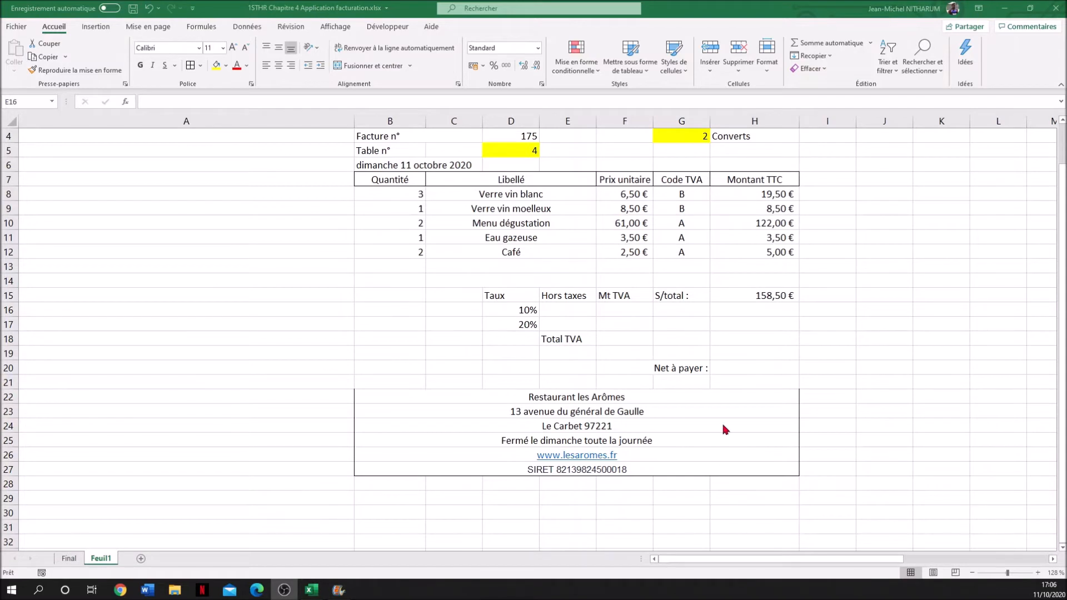
# - Start a SOMME.SI formula in E16 for the pre-tax amount at the 10% rate
pyautogui.click(561, 310)
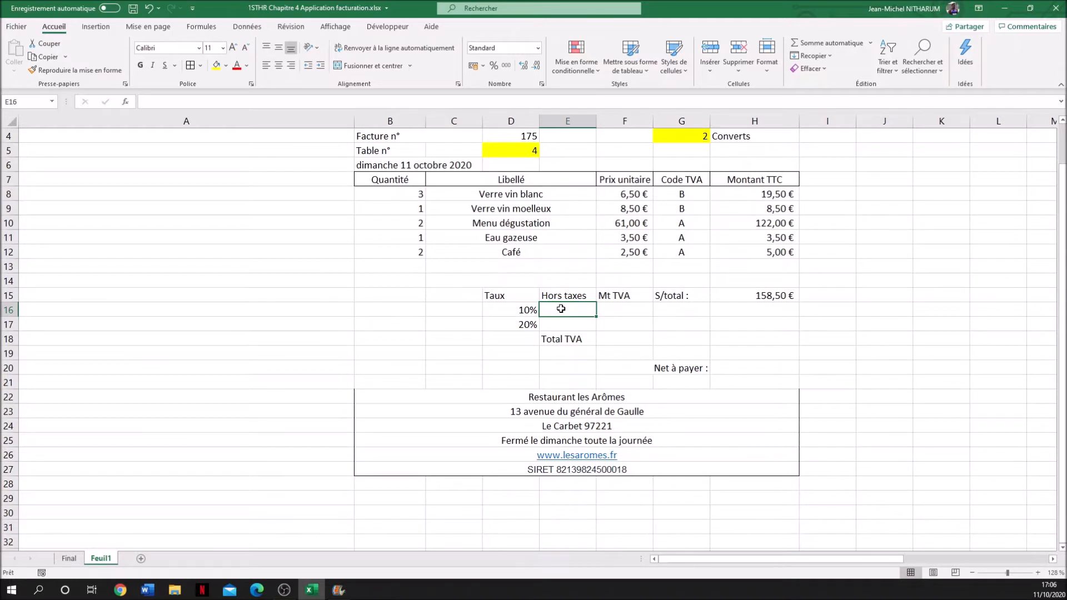
pyautogui.write('+')
pyautogui.press('BackSpace')
pyautogui.write('=')
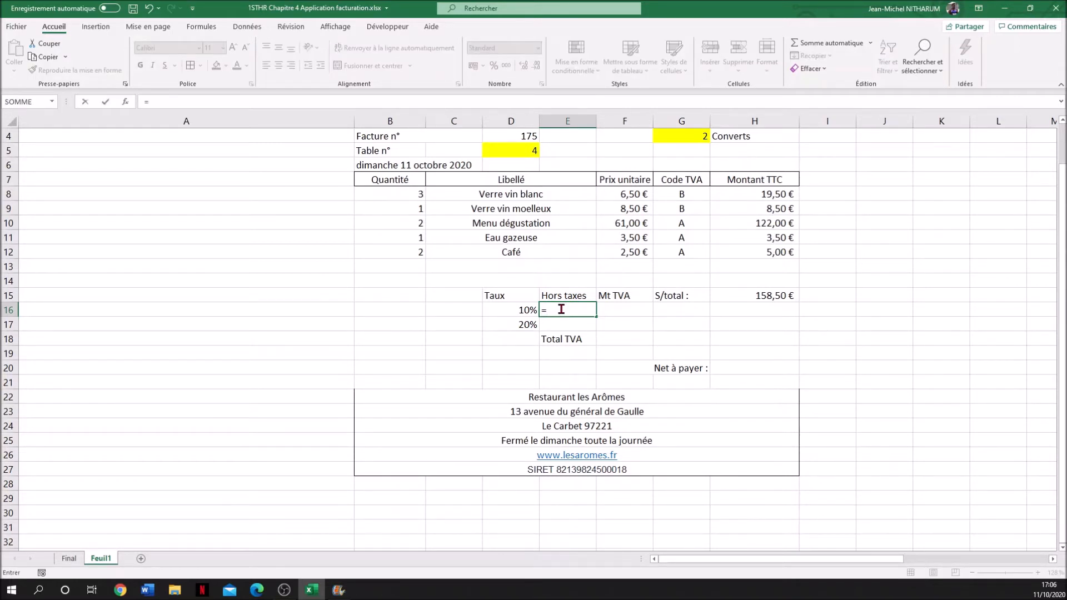
pyautogui.write('SO')
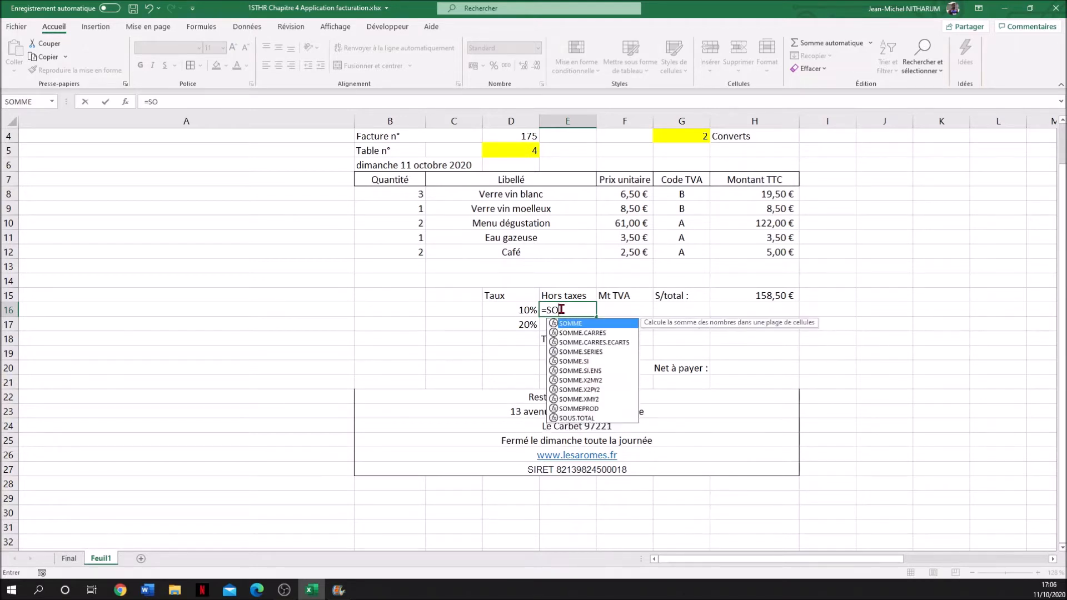
pyautogui.write('MME;S')
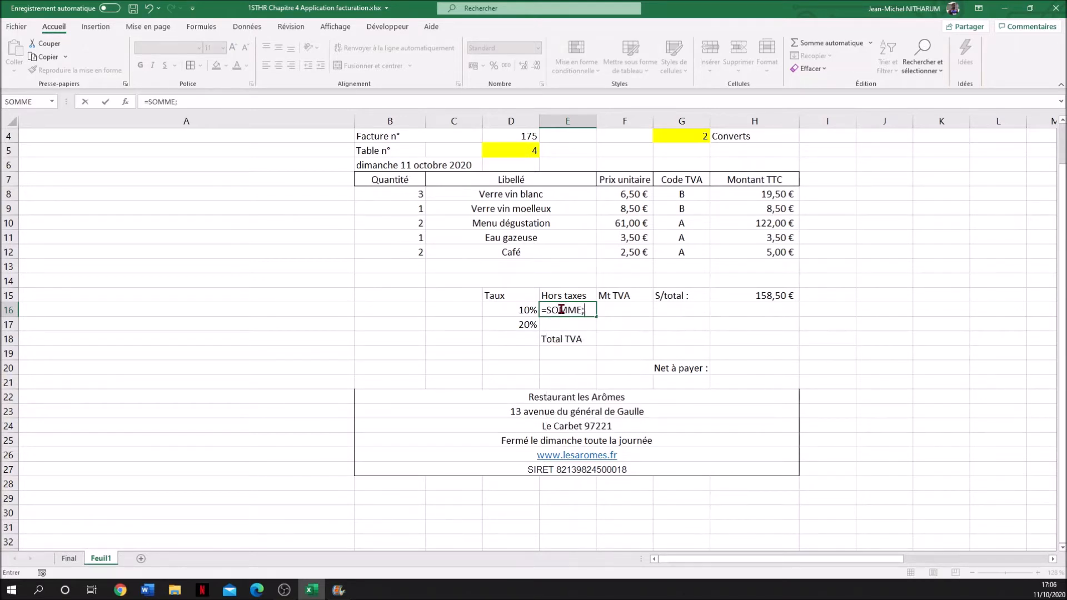
pyautogui.press('BackSpace')
pyautogui.press('BackSpace')
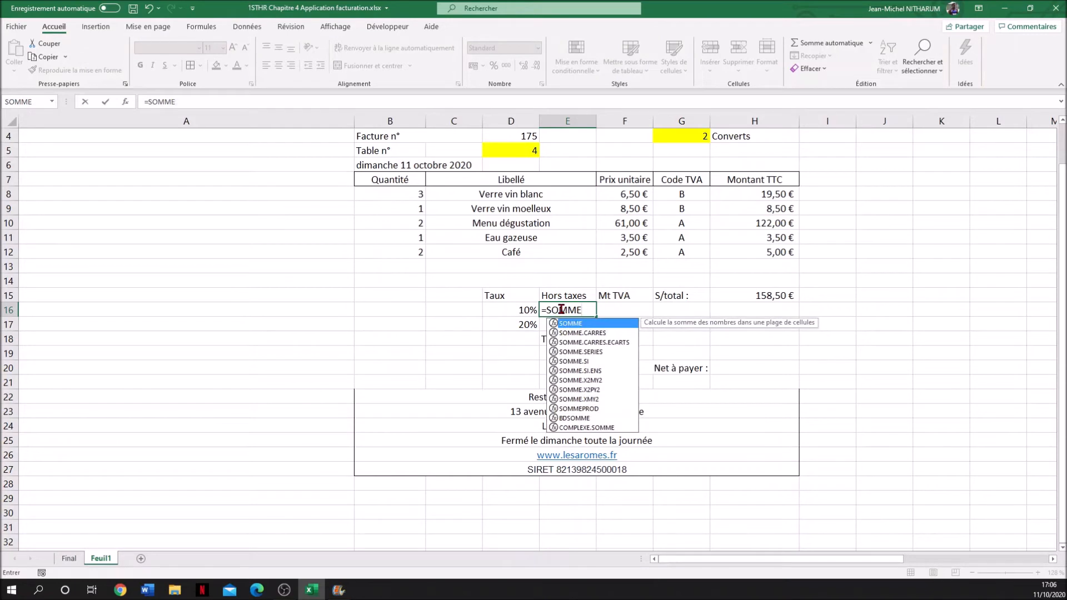
pyautogui.click(578, 363)
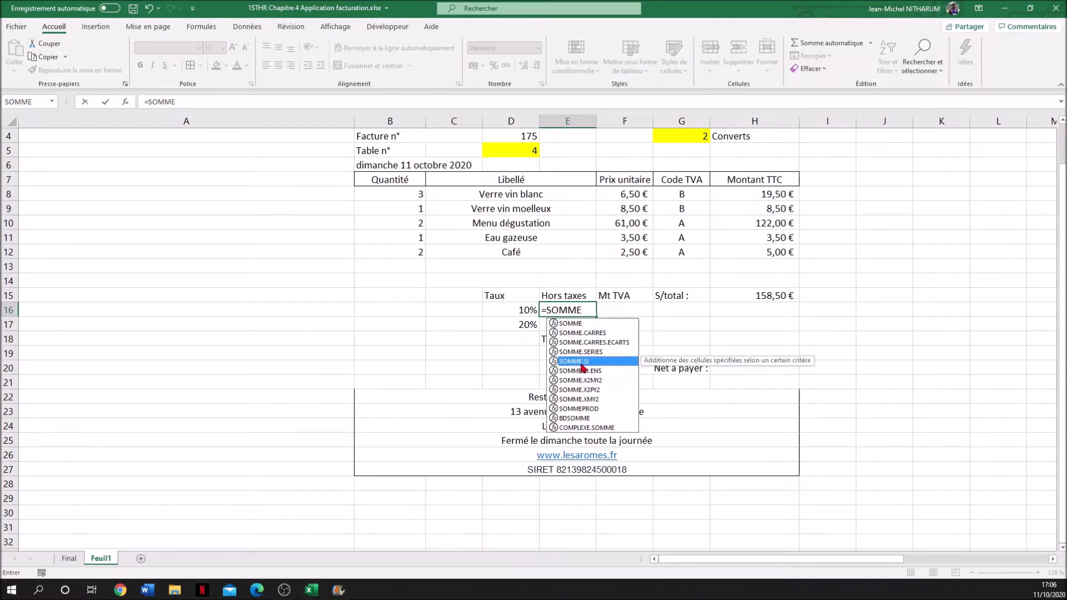
pyautogui.doubleClick(580, 362)
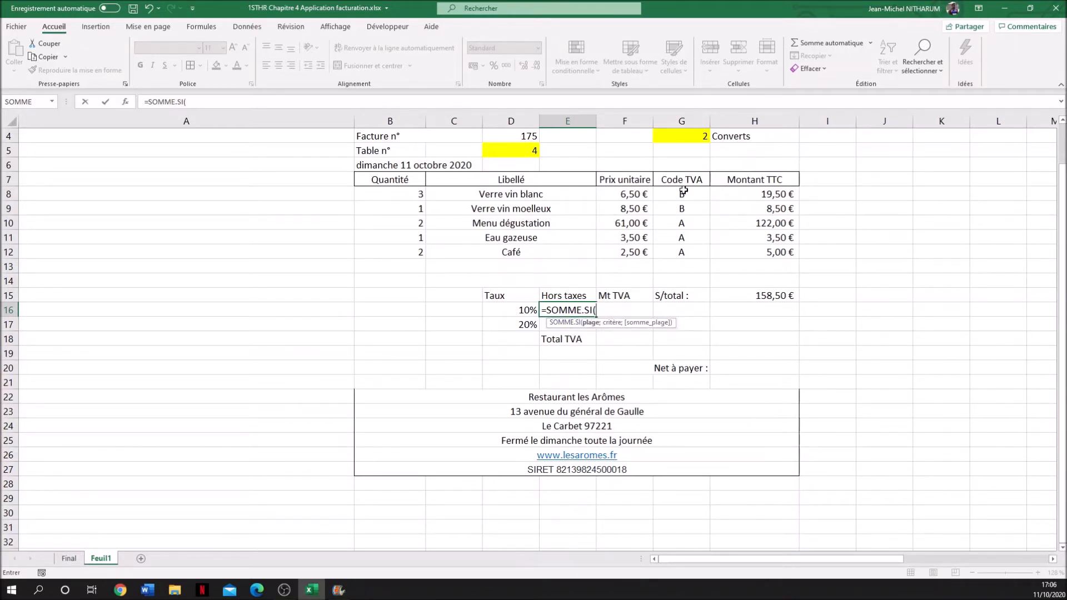
# - Give the E16 SOMME.SI formula the Code TVA range G8:G12 and the criterion "A"
pyautogui.moveTo(684, 190); pyautogui.dragTo(684, 251)
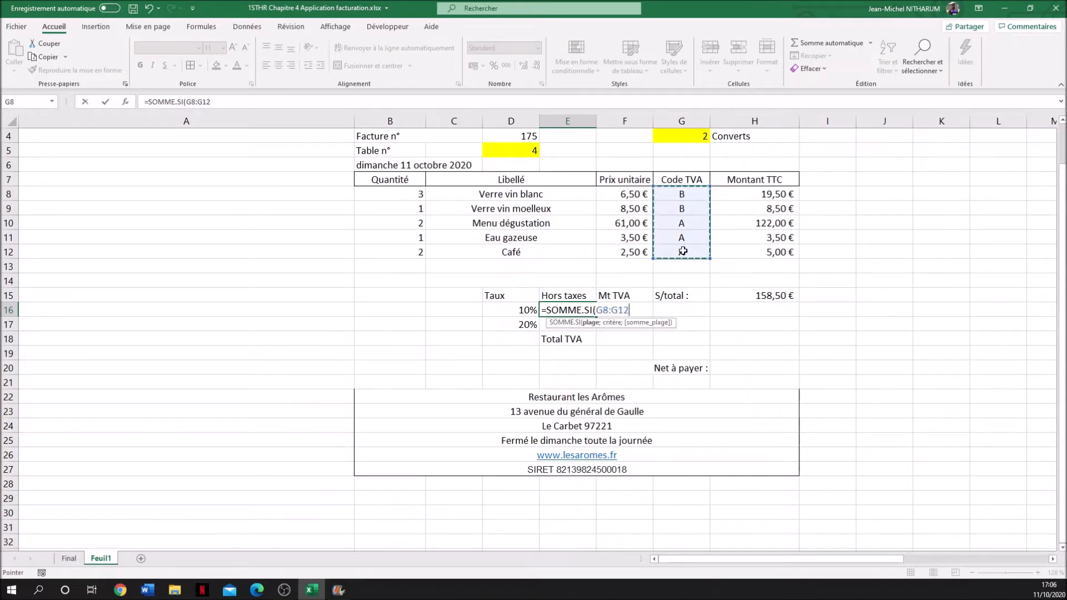
pyautogui.write('.')
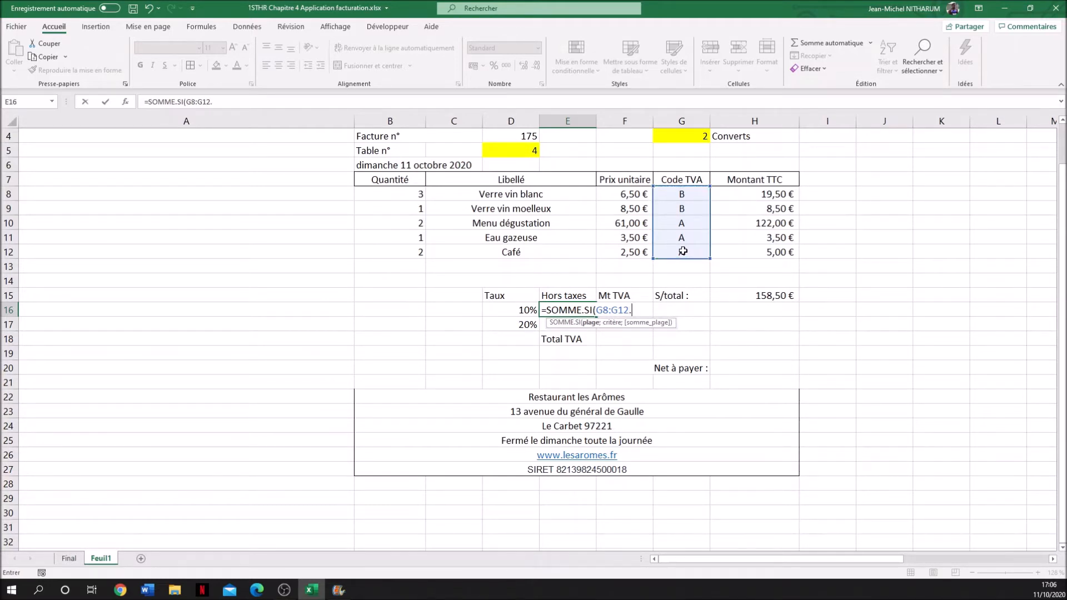
pyautogui.press('BackSpace')
pyautogui.write(';3')
pyautogui.press('BackSpace')
pyautogui.write('a3')
pyautogui.press('BackSpace')
pyautogui.write('"A')
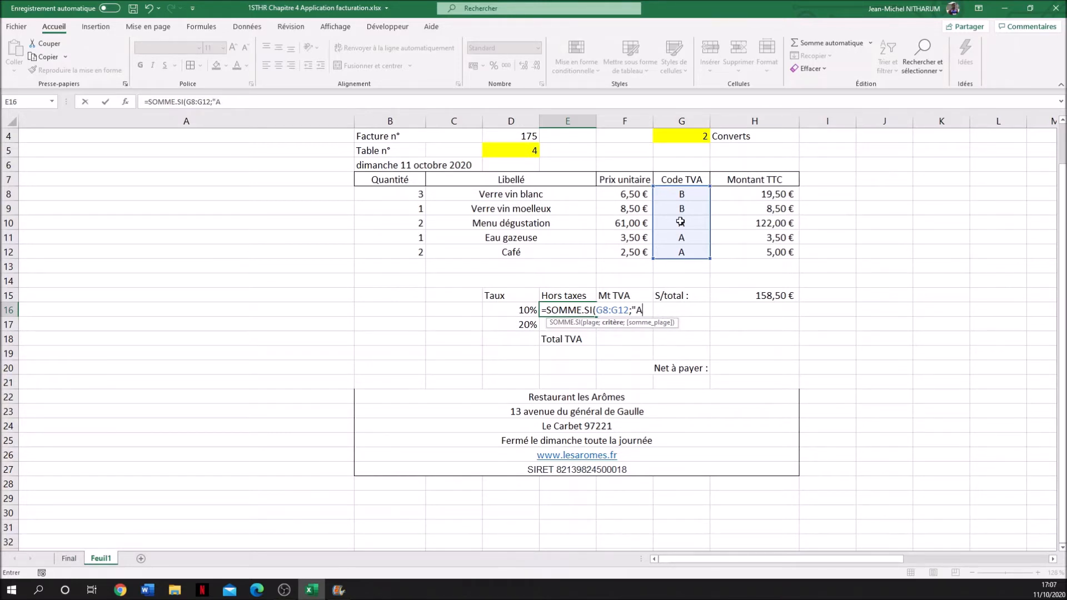
pyautogui.write('3')
pyautogui.press('BackSpace')
pyautogui.write('"')
pyautogui.write(';')
# - Complete the E16 formula with the Montant TTC cells H8:H12 as the sum range
pyautogui.click(772, 193)
pyautogui.moveTo(771, 193); pyautogui.dragTo(775, 245)
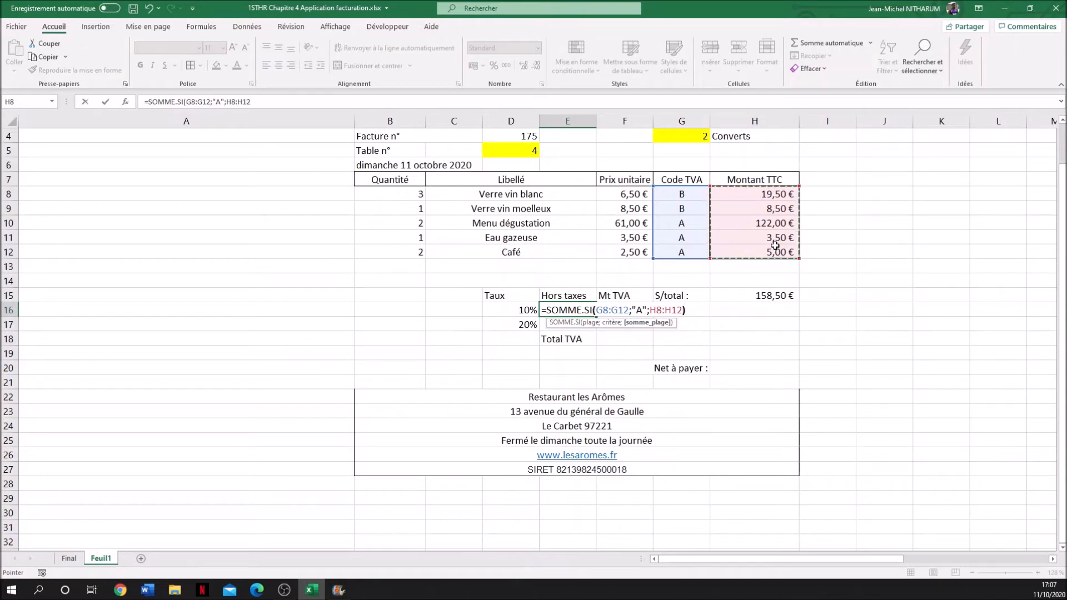
pyautogui.write(')')
pyautogui.press('Return')
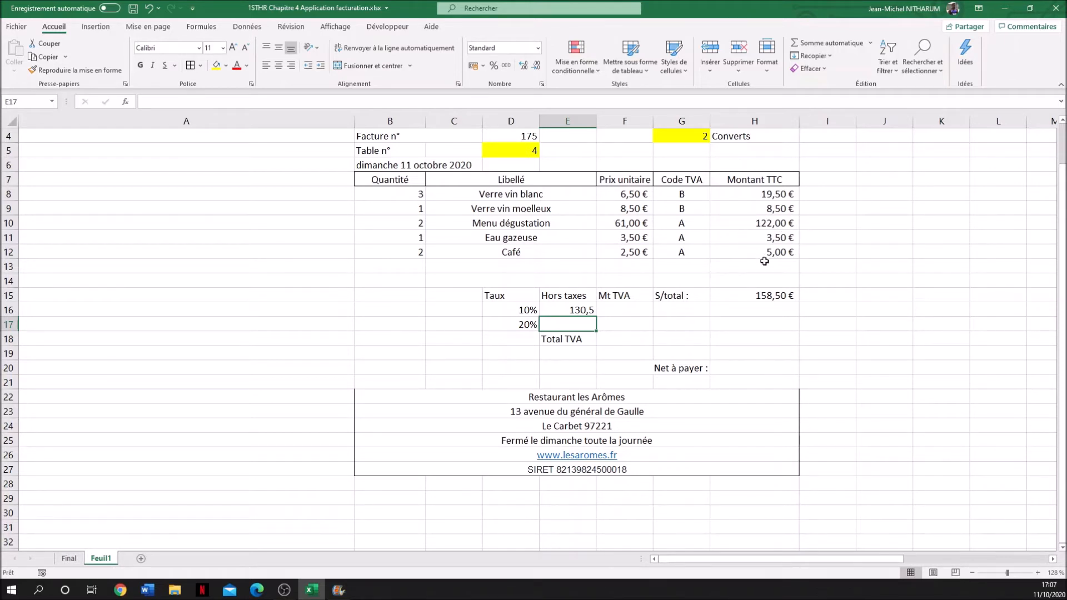
# - Extend the E16 formula so its SOMME.SI result is divided by 1,1
pyautogui.click(579, 309)
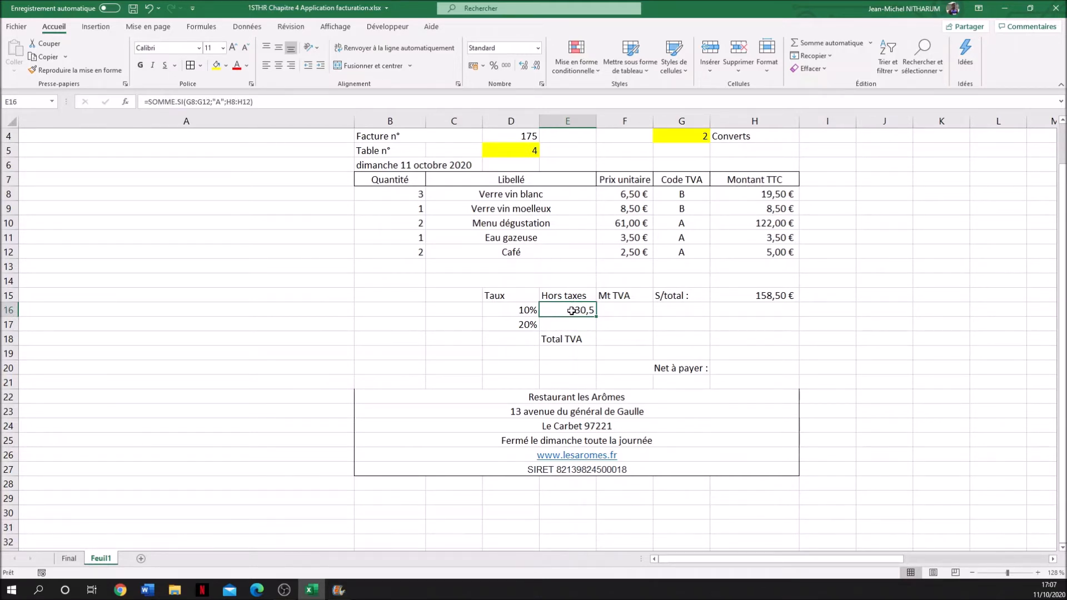
pyautogui.click(268, 102)
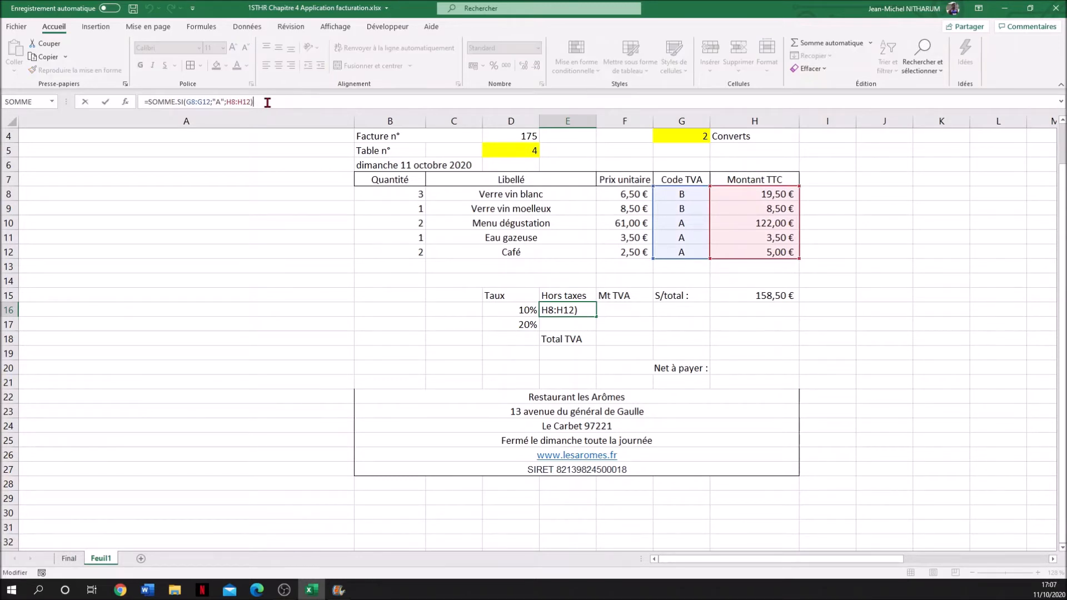
pyautogui.write(':')
pyautogui.press('BackSpace')
pyautogui.write('/')
pyautogui.write('1,1')
pyautogui.press('Return')
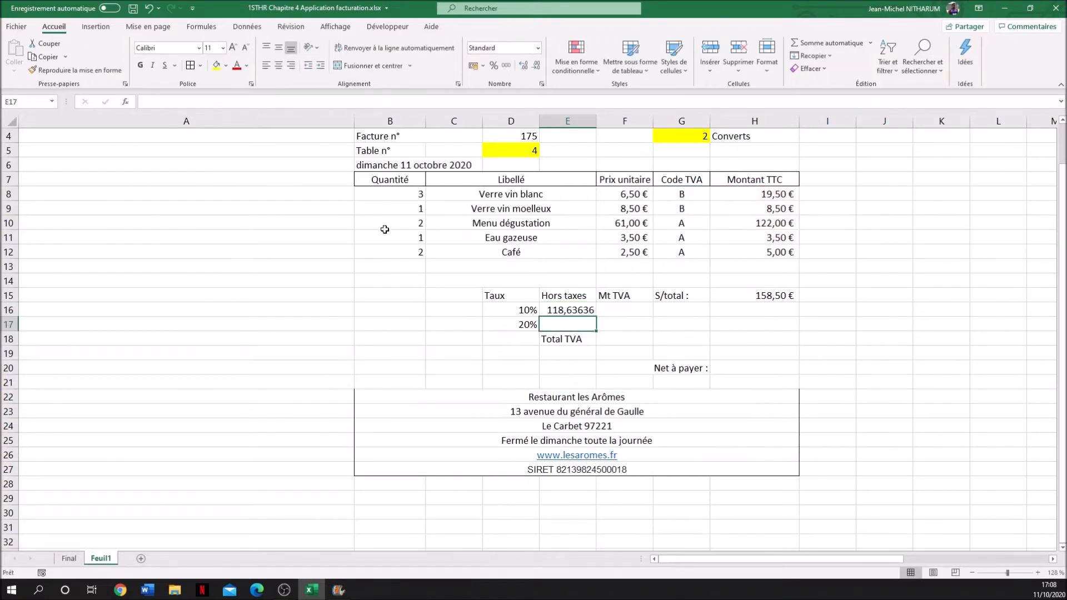
# - Reduce the 10% pre-tax amount in E16 to two decimal places
pyautogui.click(577, 309)
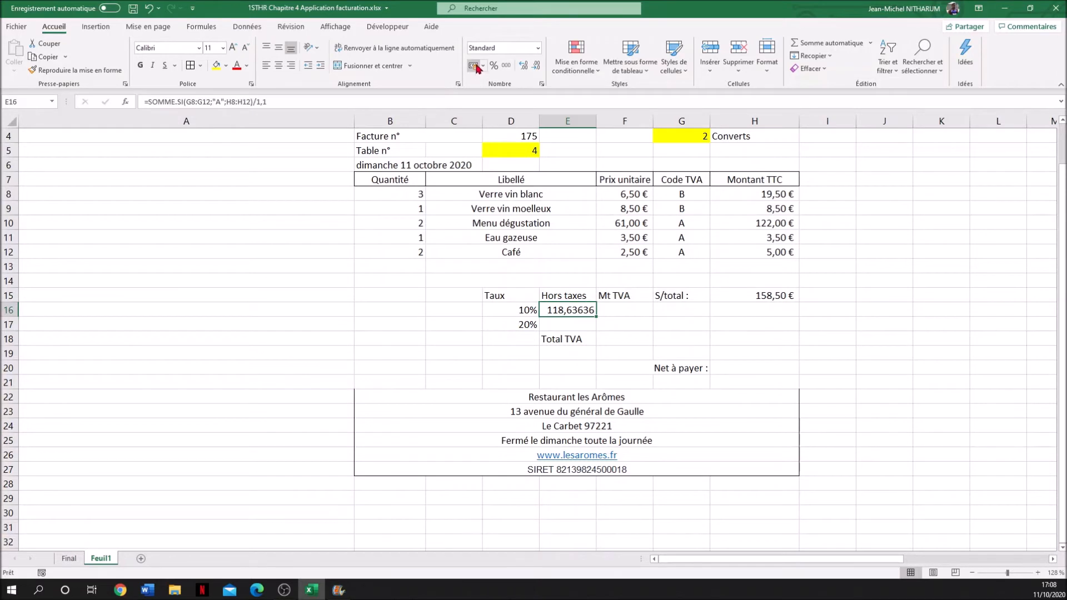
pyautogui.click(536, 67)
pyautogui.click(537, 67)
pyautogui.click(536, 68)
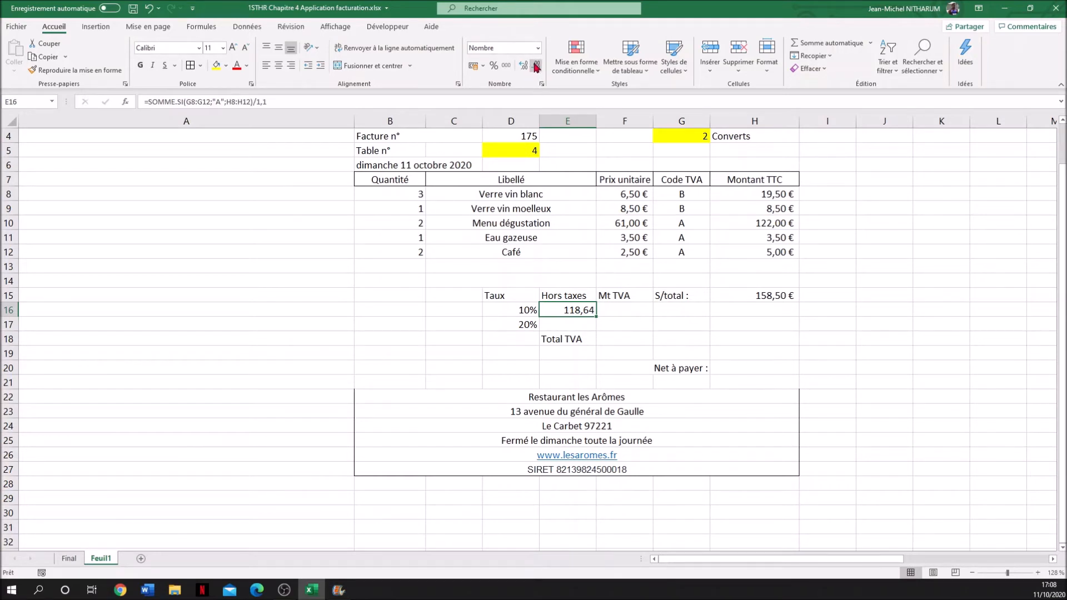
pyautogui.click(559, 324)
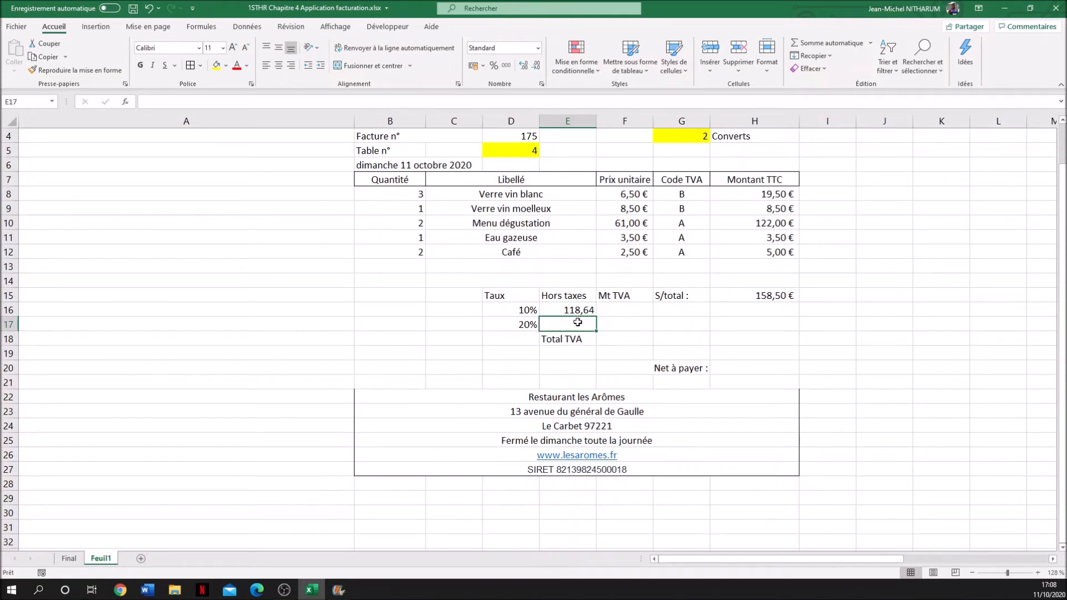
pyautogui.click(577, 309)
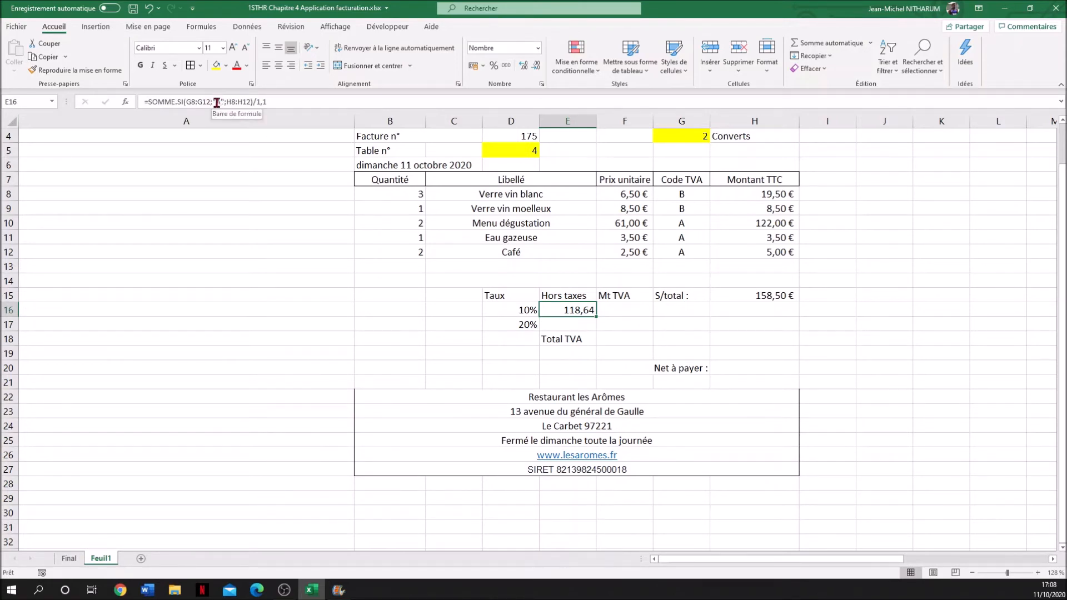
# - Enter =SOMME.SI(G8:G12;"B";H8:H12) in E17 for the amounts taxed at the 20% rate
pyautogui.click(566, 326)
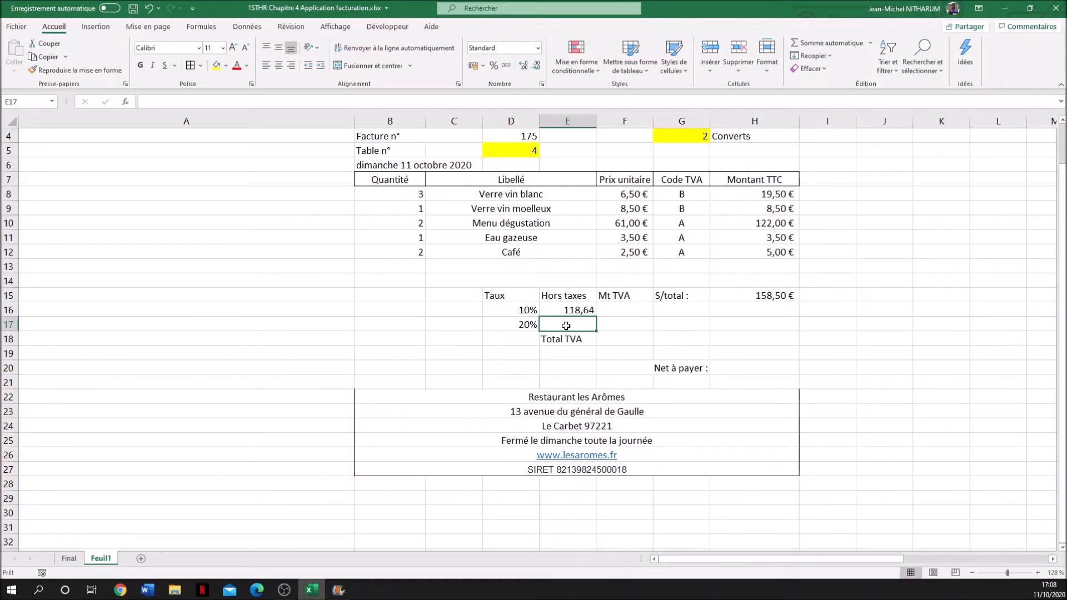
pyautogui.write('=')
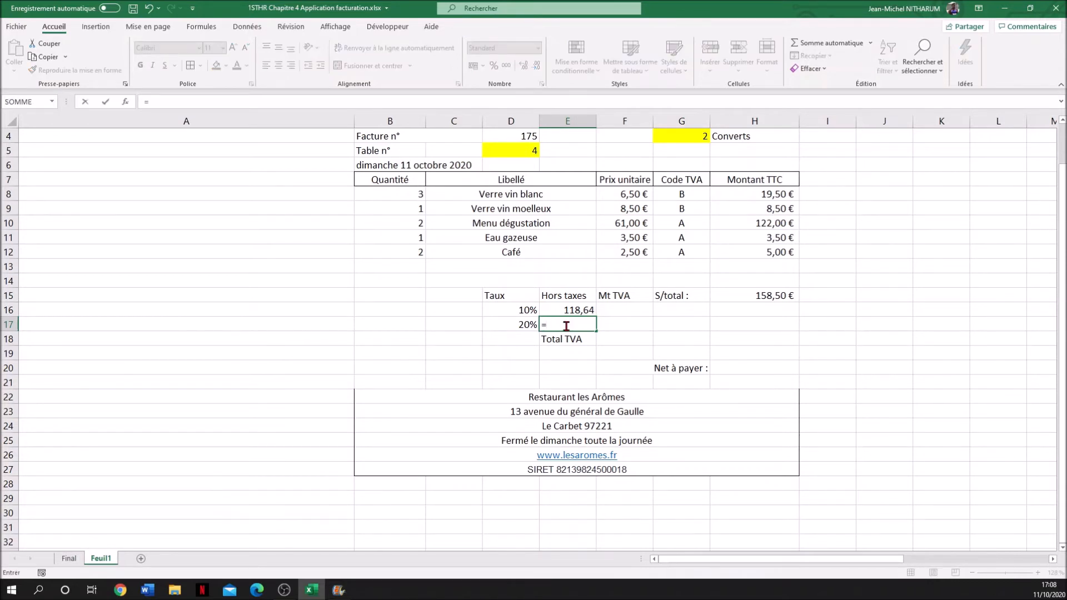
pyautogui.write('somme')
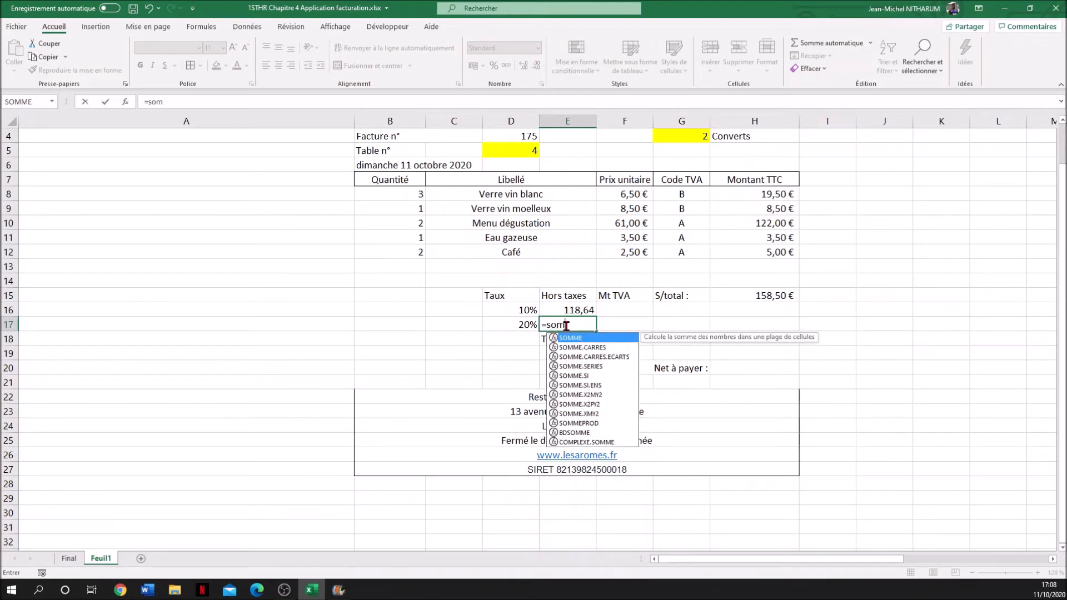
pyautogui.doubleClick(572, 377)
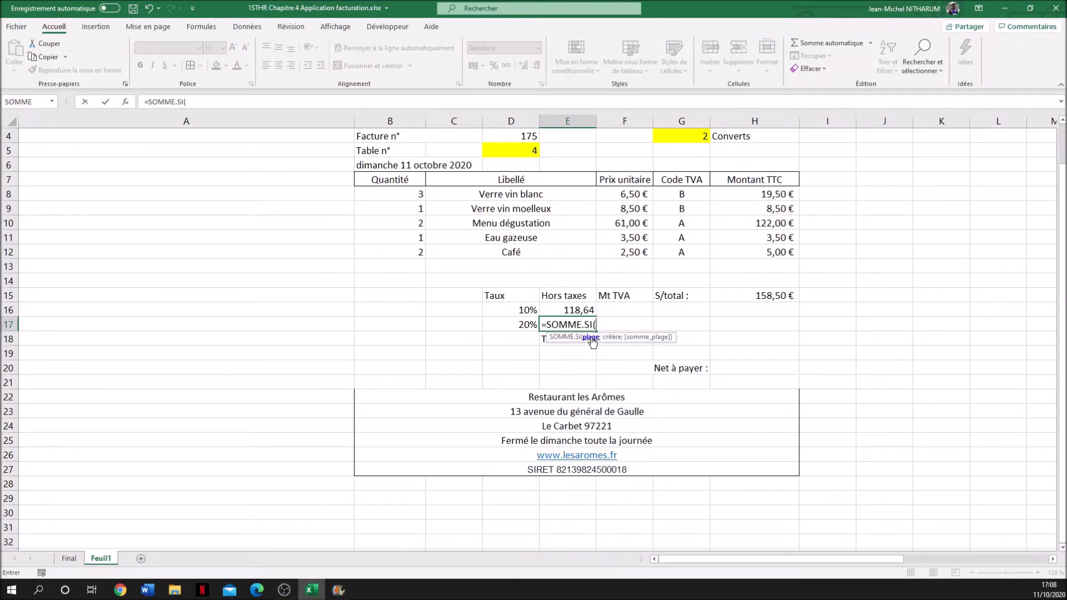
pyautogui.moveTo(689, 193); pyautogui.dragTo(688, 252)
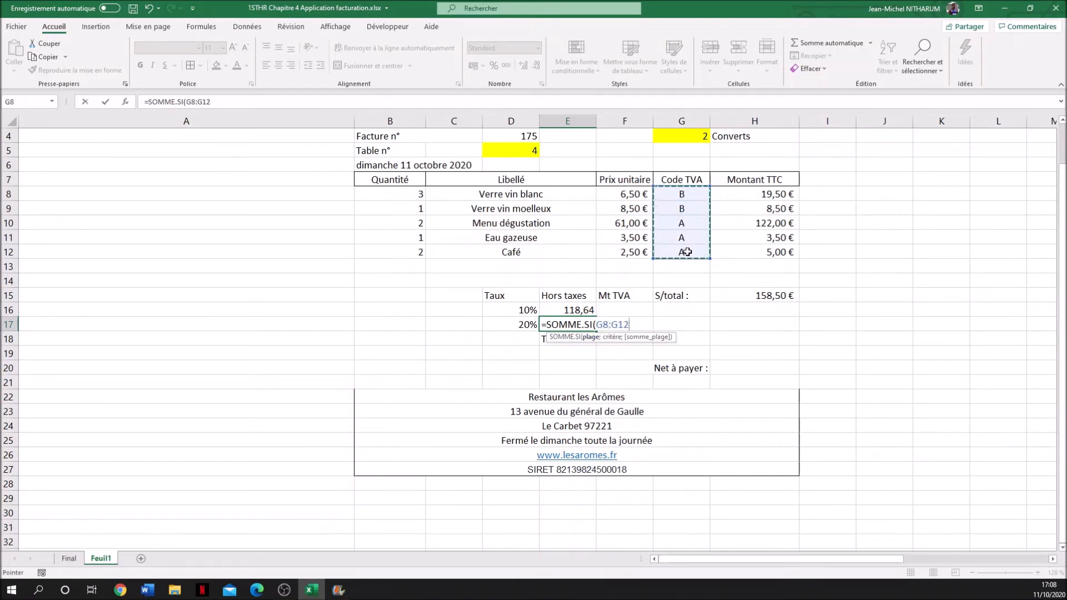
pyautogui.write(';')
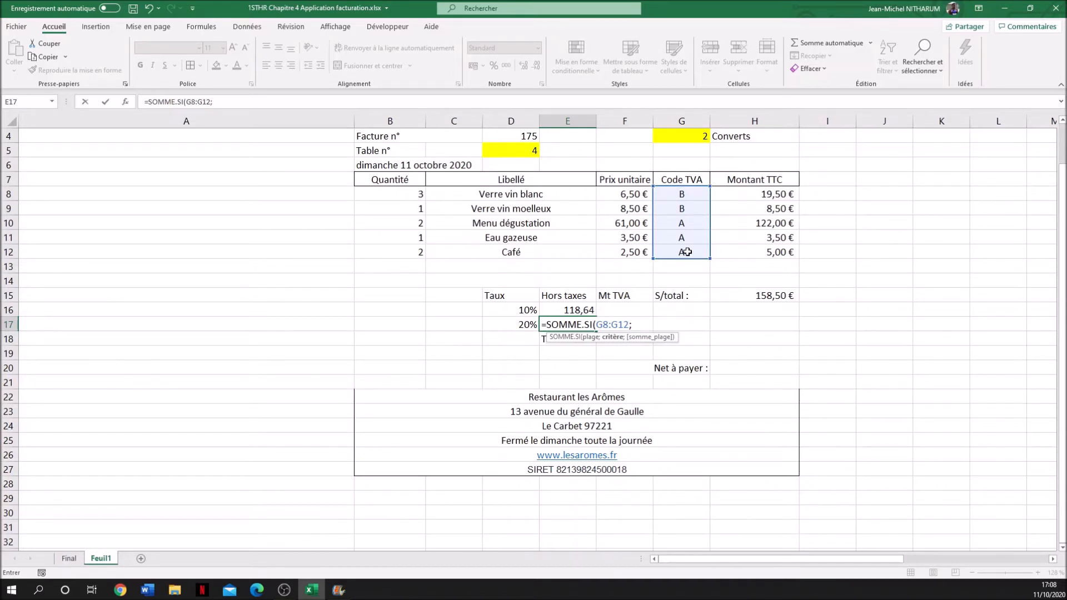
pyautogui.write('"B";')
pyautogui.moveTo(773, 191); pyautogui.dragTo(775, 252)
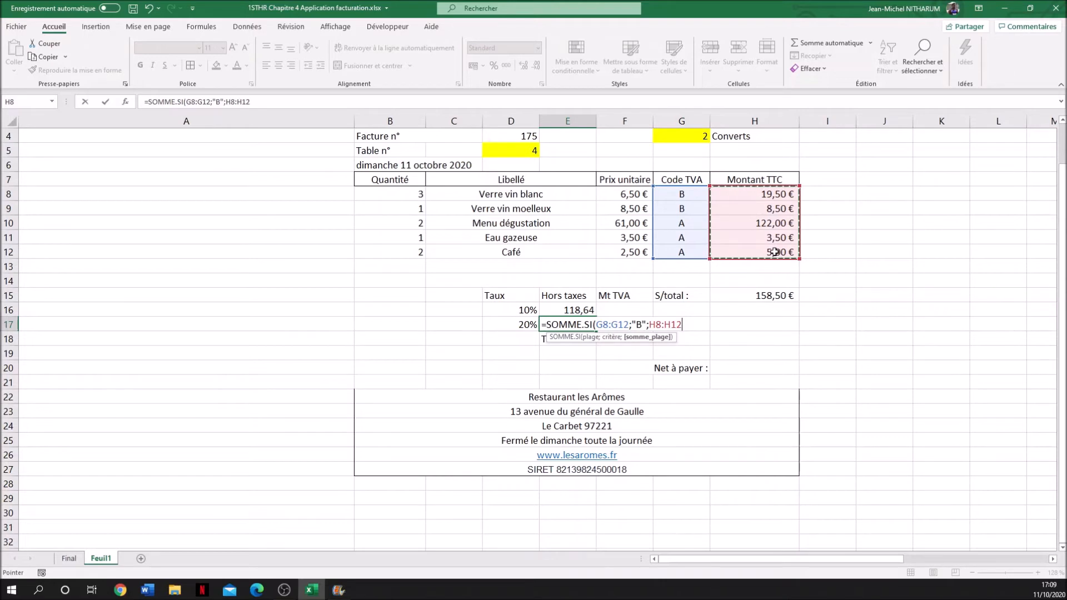
pyautogui.write(')')
pyautogui.press('Return')
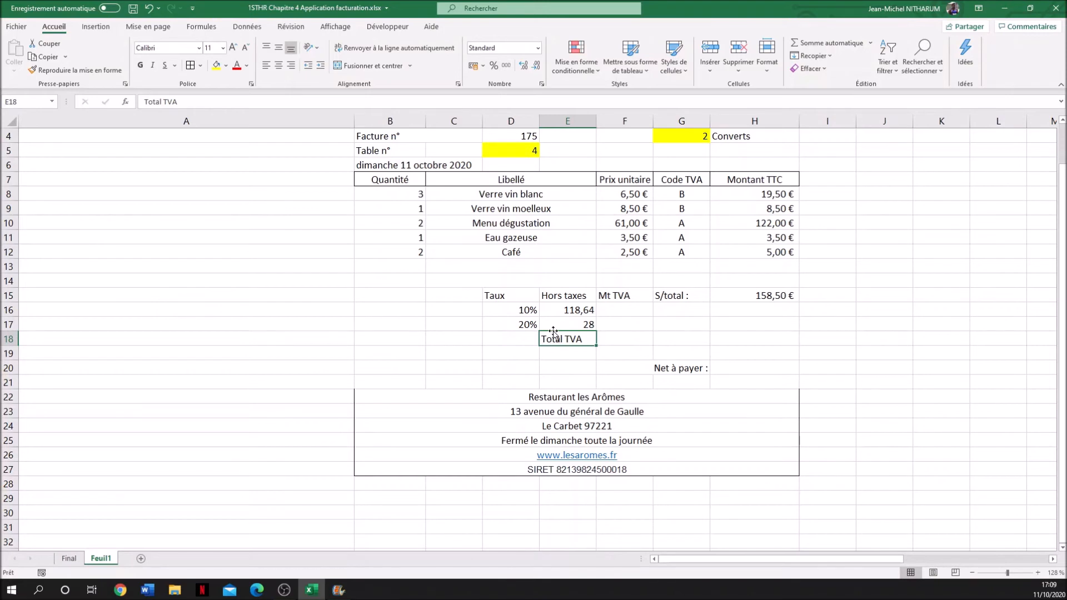
# - Extend the E17 formula so its SOMME.SI result is divided by 1,2
pyautogui.click(581, 327)
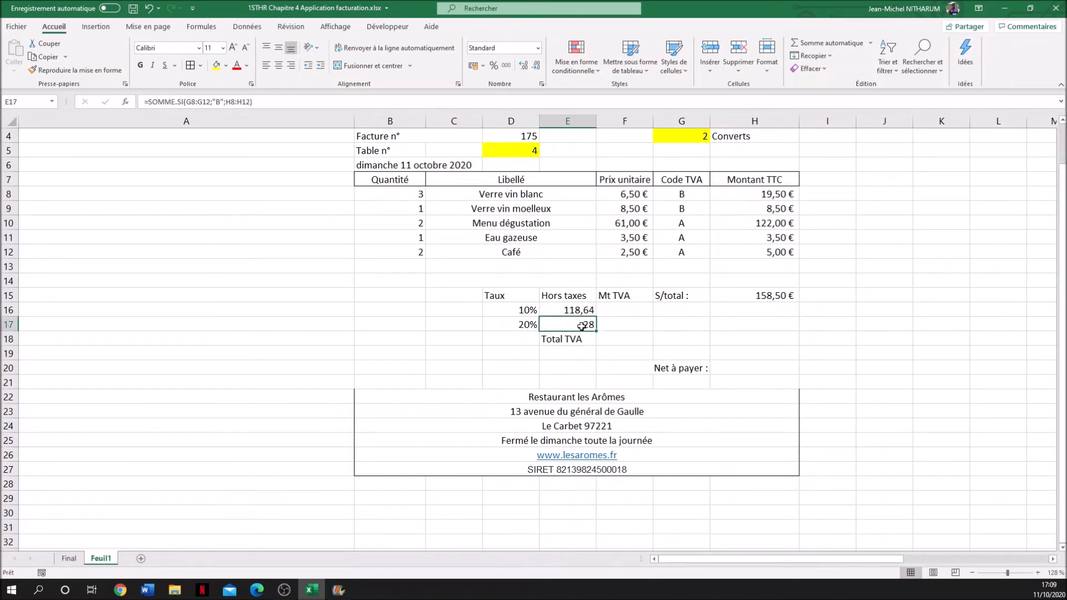
pyautogui.click(271, 106)
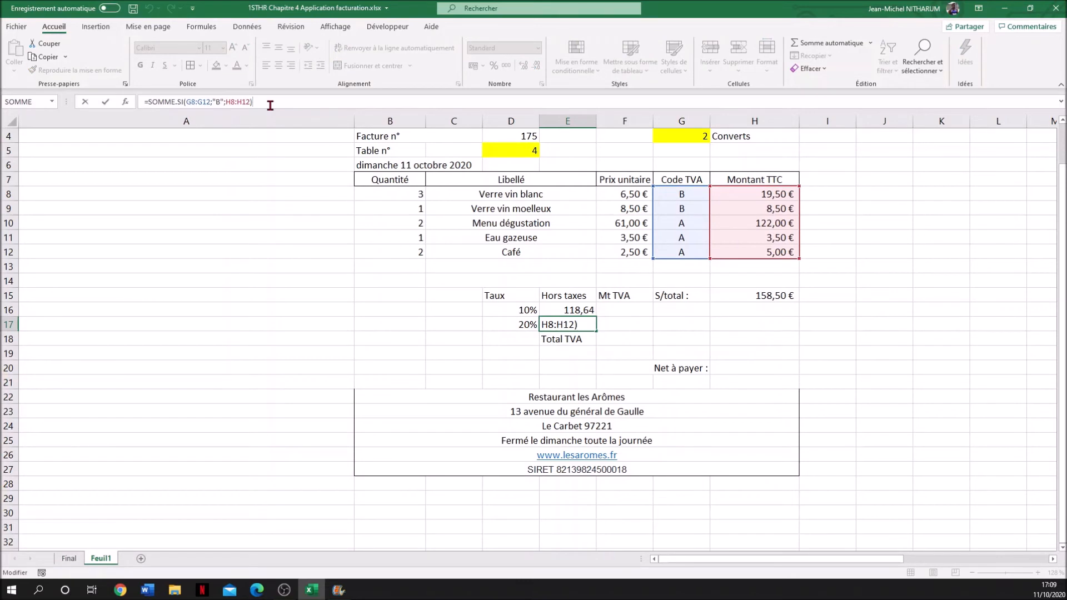
pyautogui.write('/1,2')
pyautogui.press('Return')
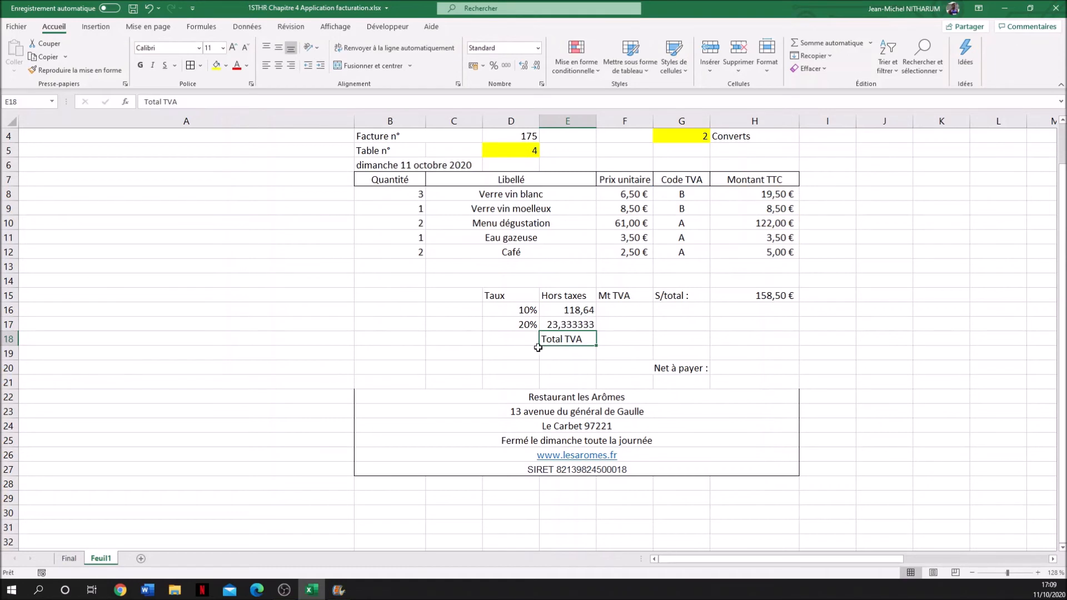
# - Reduce the 20% pre-tax amount in E17 to two decimal places
pyautogui.click(564, 325)
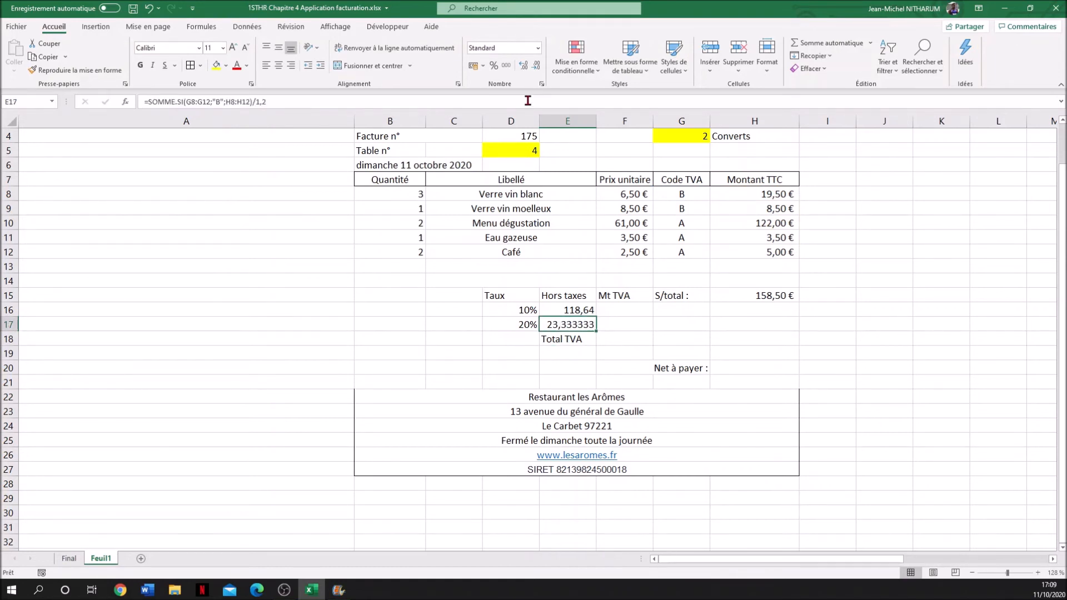
pyautogui.click(538, 66)
pyautogui.click(538, 65)
pyautogui.click(538, 66)
pyautogui.click(538, 65)
pyautogui.click(522, 66)
# - Calculate the tax amount in F16 by multiplying the pre-tax amount in E16 by the 10% rate
pyautogui.click(619, 309)
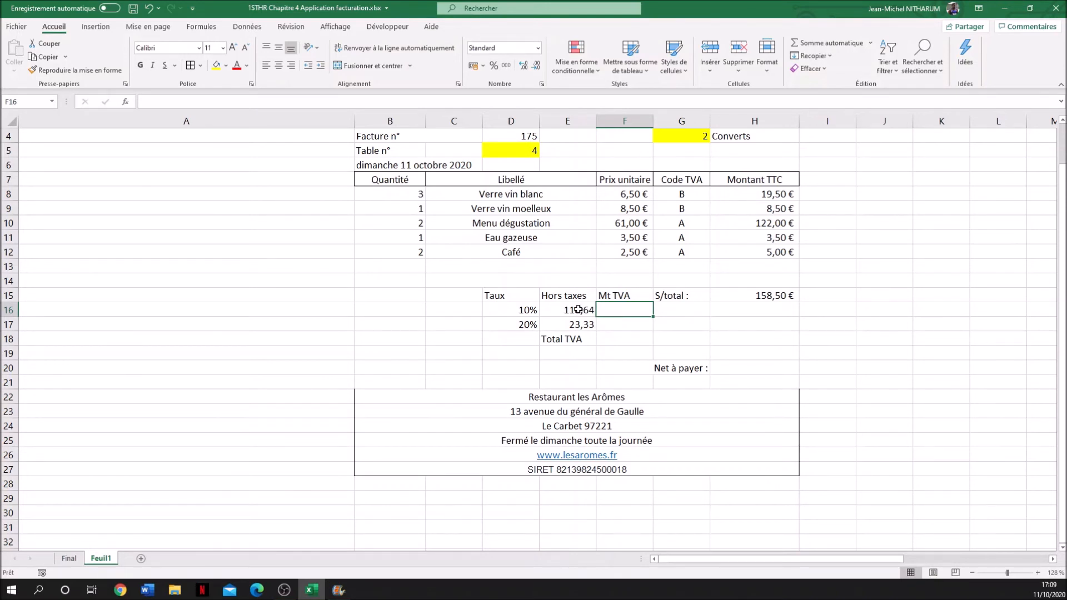
pyautogui.write('=')
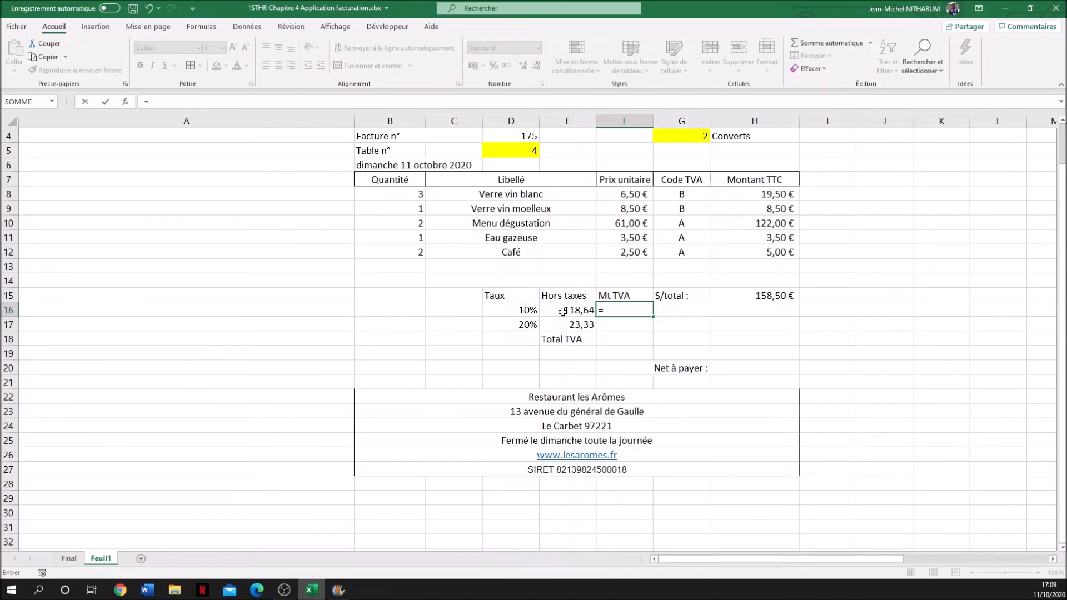
pyautogui.click(566, 311)
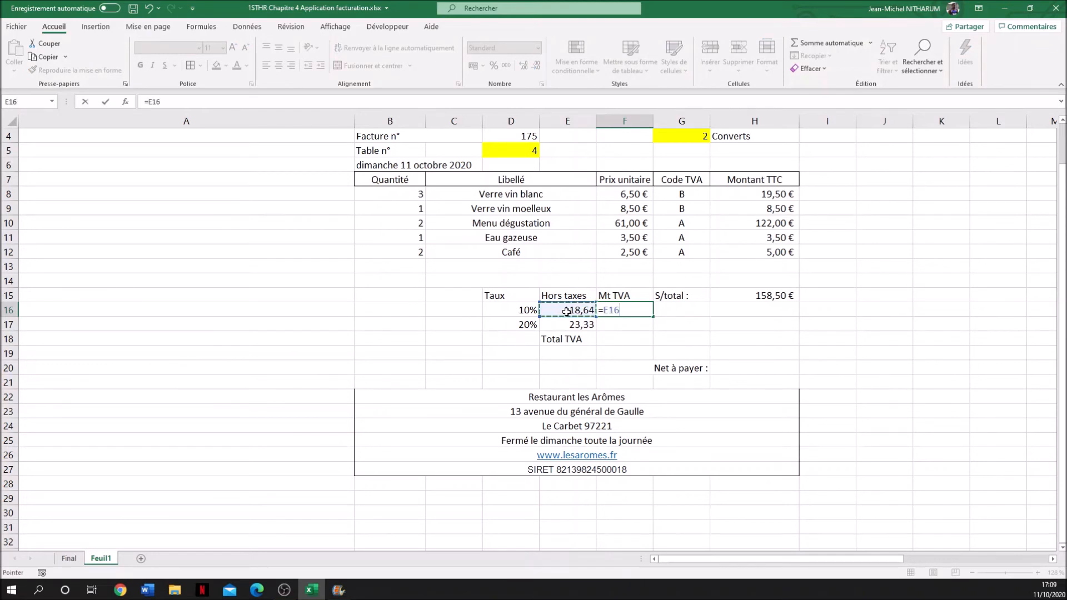
pyautogui.write('*0,10')
pyautogui.press('Return')
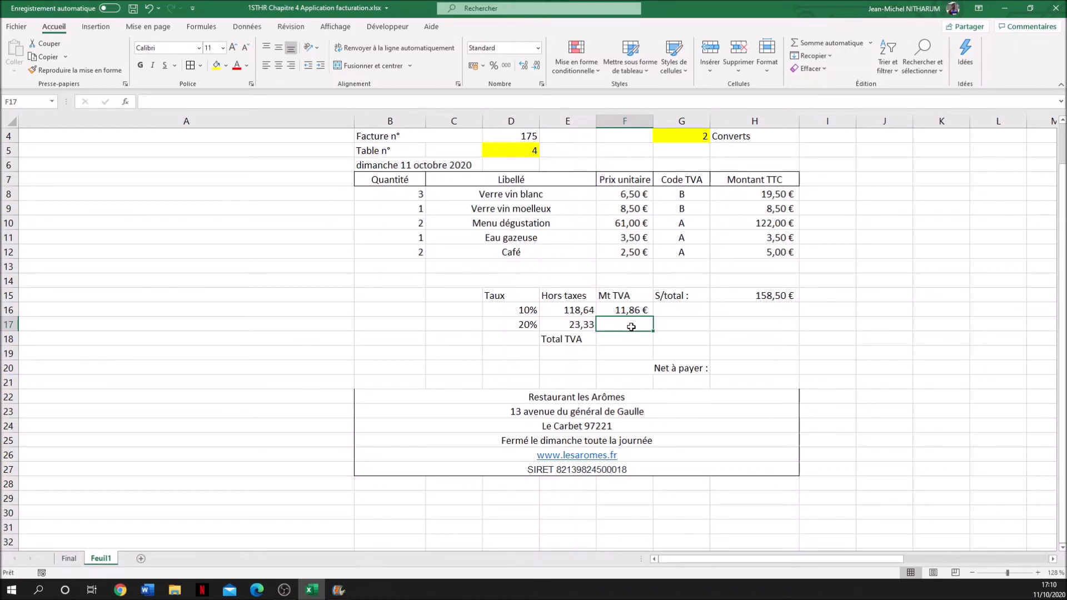
# - Enter the formula =E17*1,2 in F17 for the tax amount on the 20% row
pyautogui.write('=')
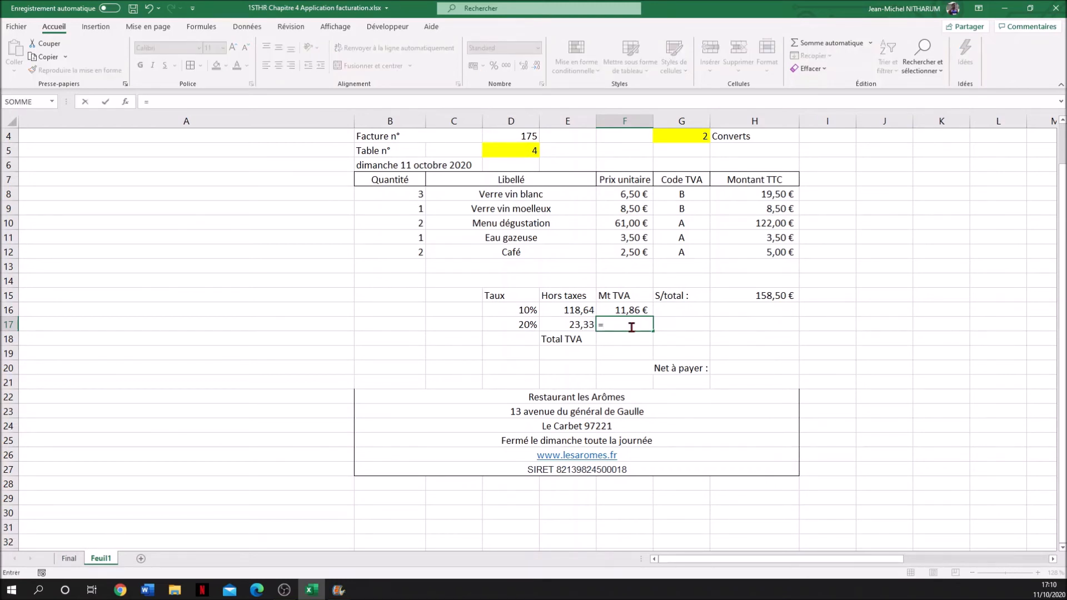
pyautogui.click(565, 327)
pyautogui.write('*')
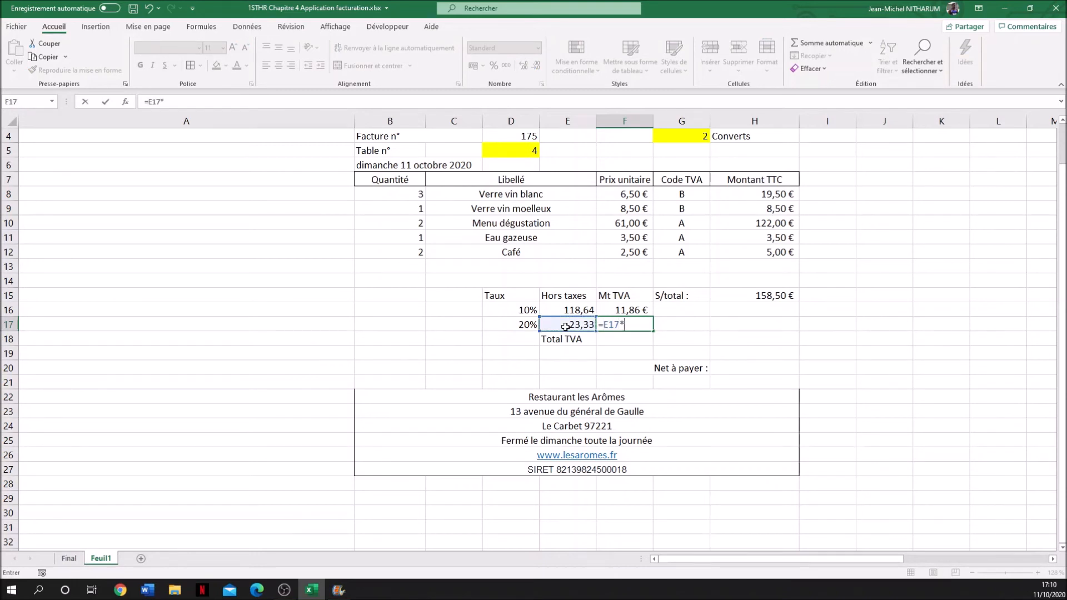
pyautogui.write('&')
pyautogui.press('BackSpace')
pyautogui.press('Return')
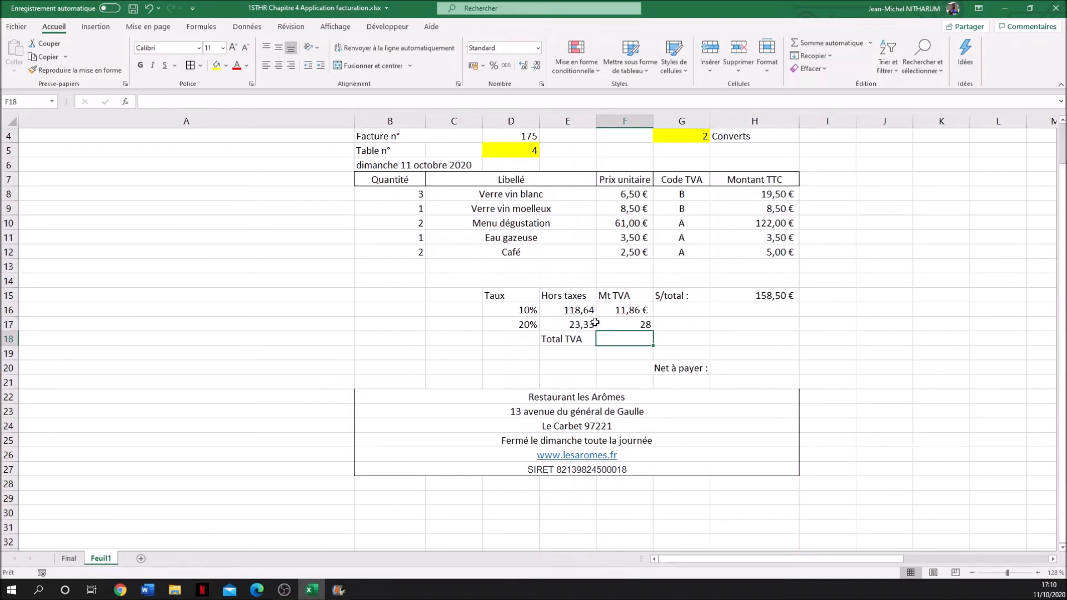
# - Correct the multiplier in the F17 tax formula to 0,2
pyautogui.click(624, 324)
pyautogui.click(623, 311)
pyautogui.click(623, 324)
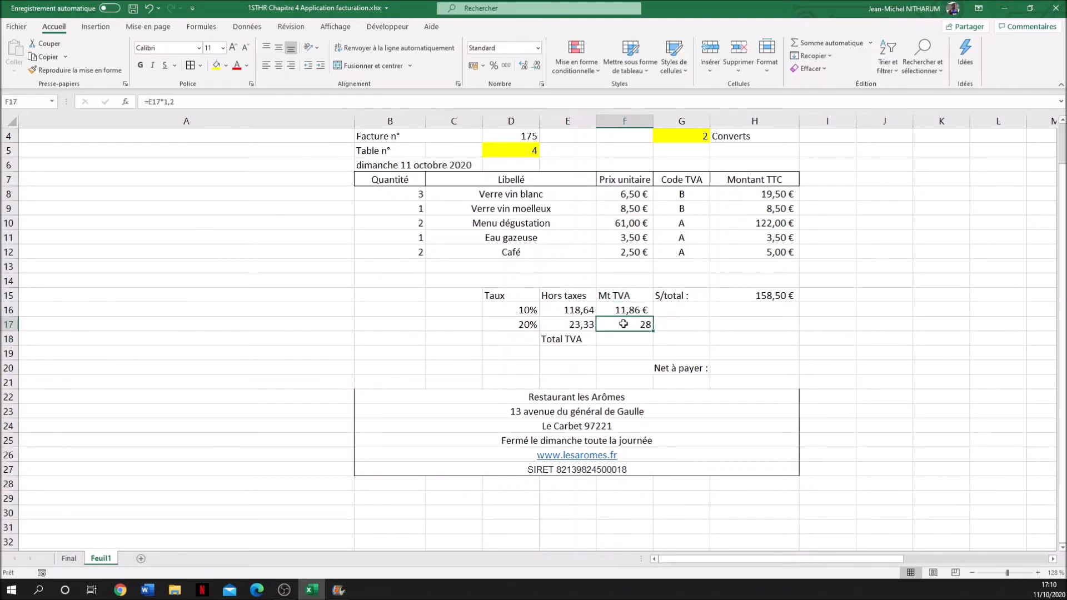
pyautogui.click(168, 102)
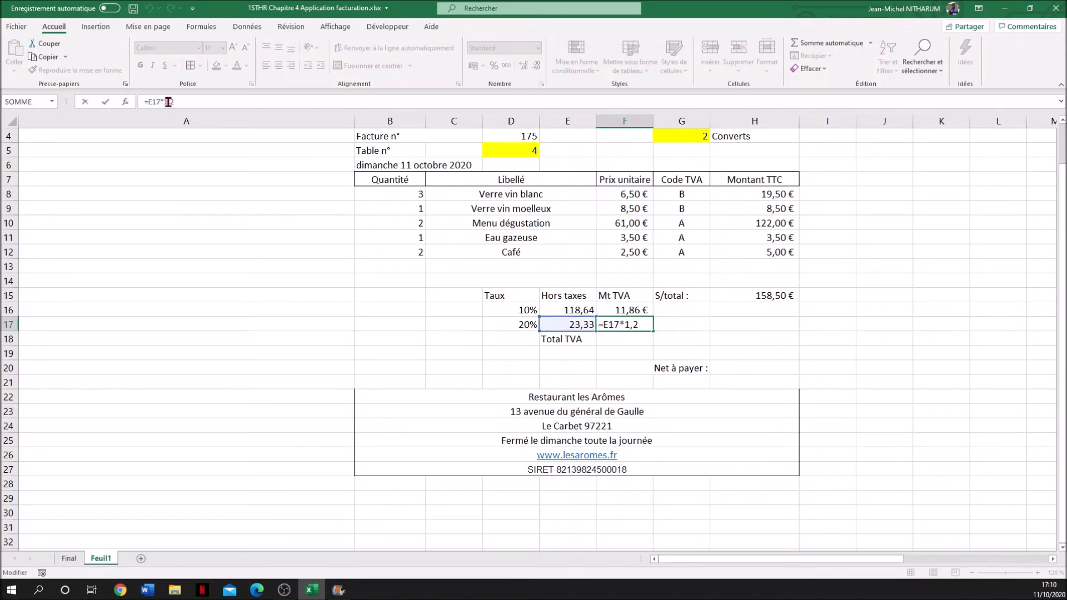
pyautogui.press('Delete')
pyautogui.write('à')
pyautogui.press('BackSpace')
pyautogui.write('0')
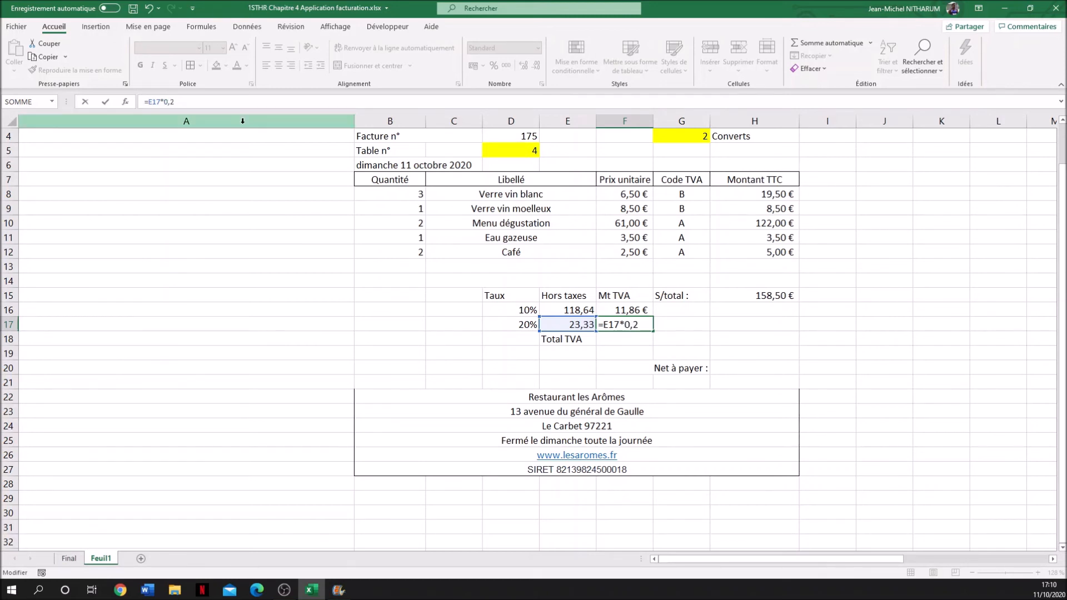
pyautogui.press('Return')
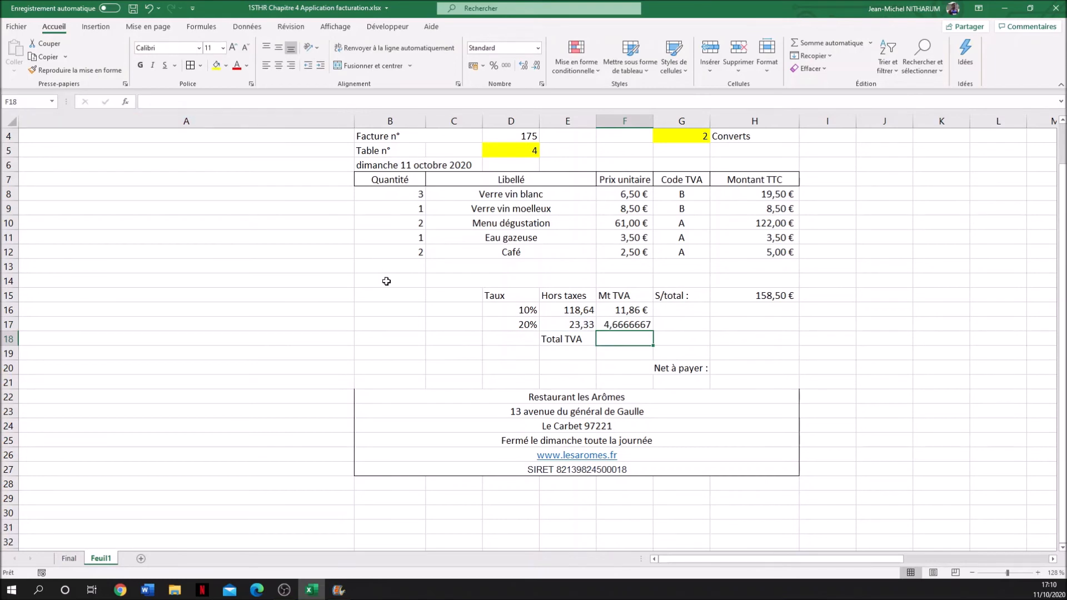
# - Reduce the 20% tax amount in F17 to two decimal places
pyautogui.click(615, 325)
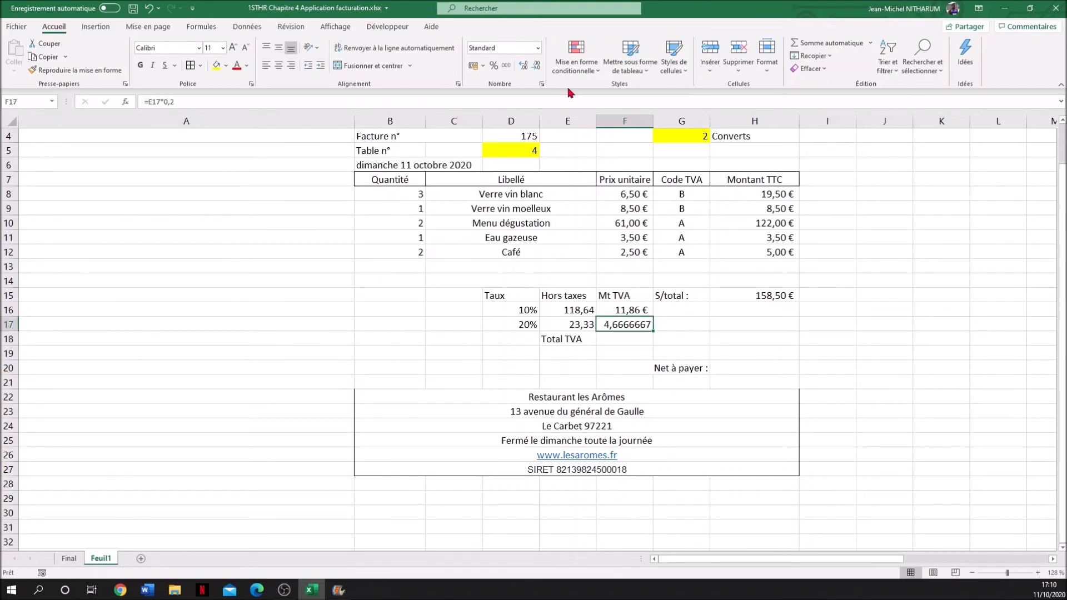
pyautogui.click(536, 65)
pyautogui.click(537, 66)
pyautogui.click(536, 65)
pyautogui.click(536, 65)
pyautogui.click(537, 66)
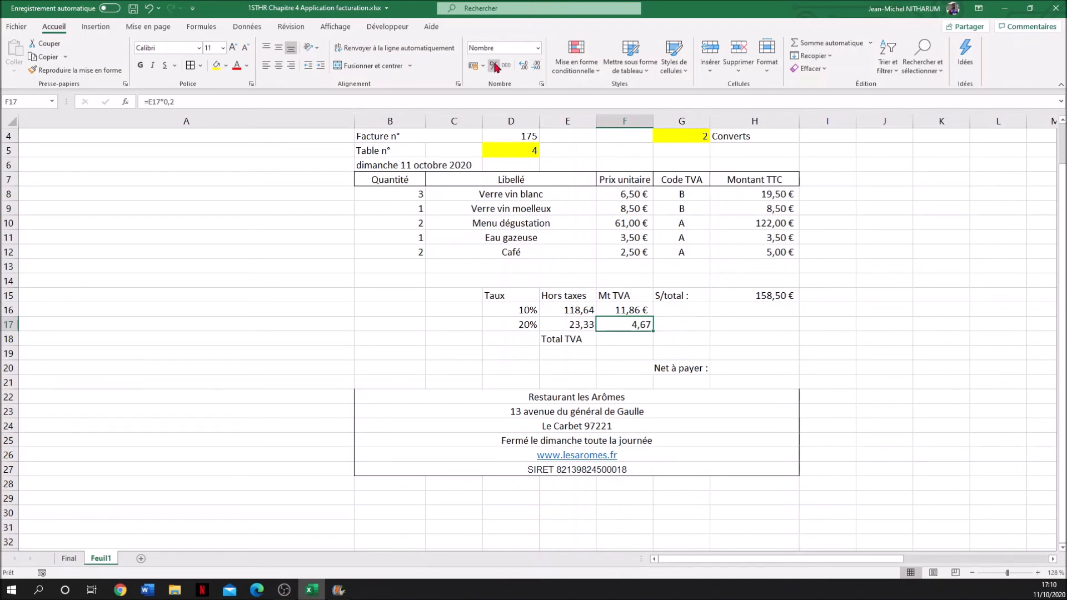
# - Remove the euro symbol from the 10% tax amount in F16 by applying the thousands separator format
pyautogui.click(627, 312)
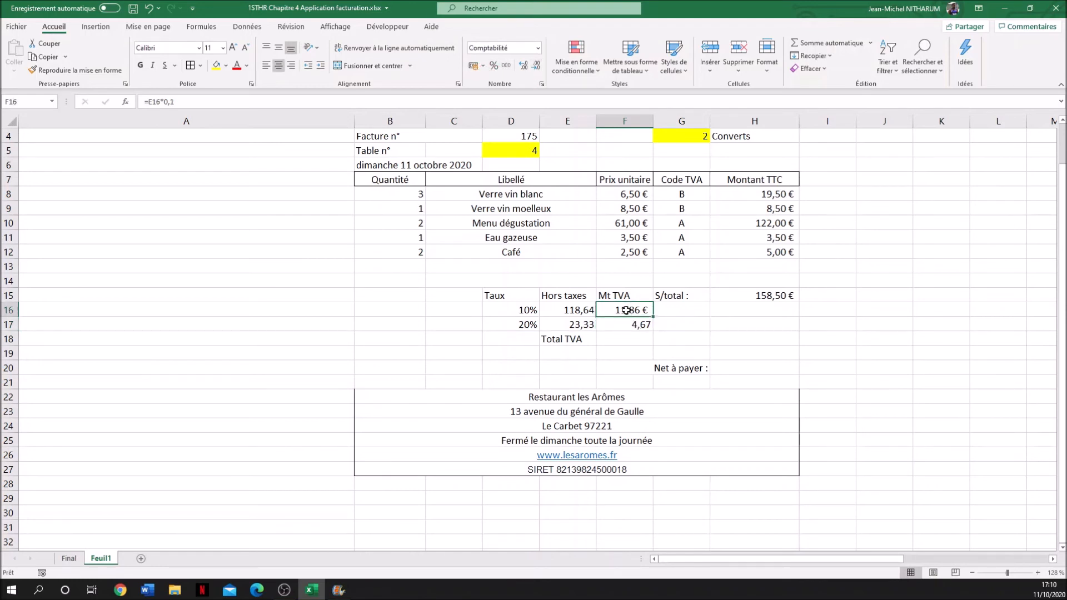
pyautogui.click(483, 65)
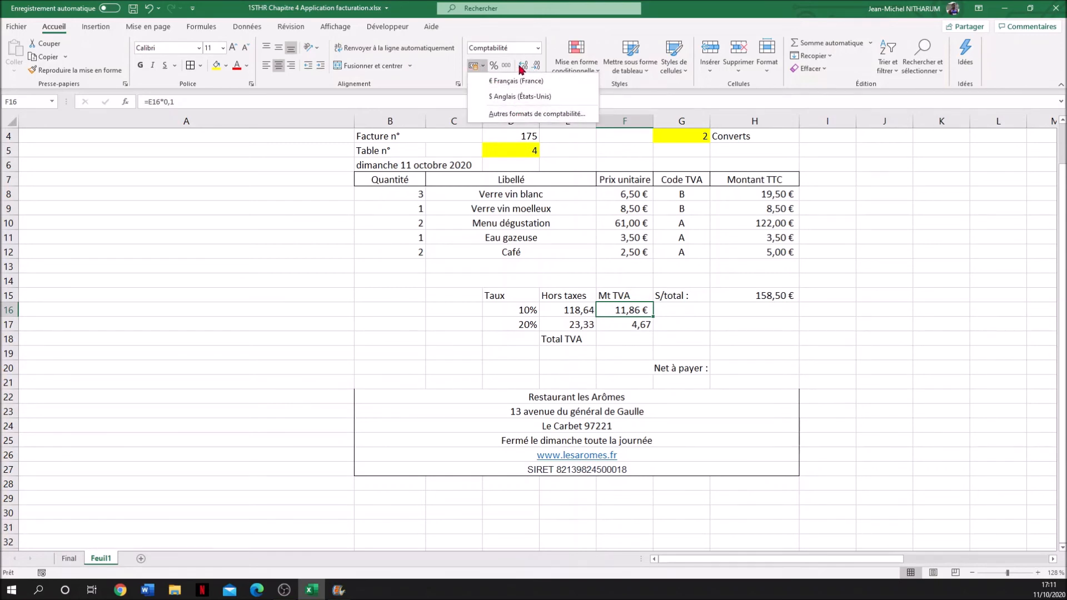
pyautogui.click(507, 65)
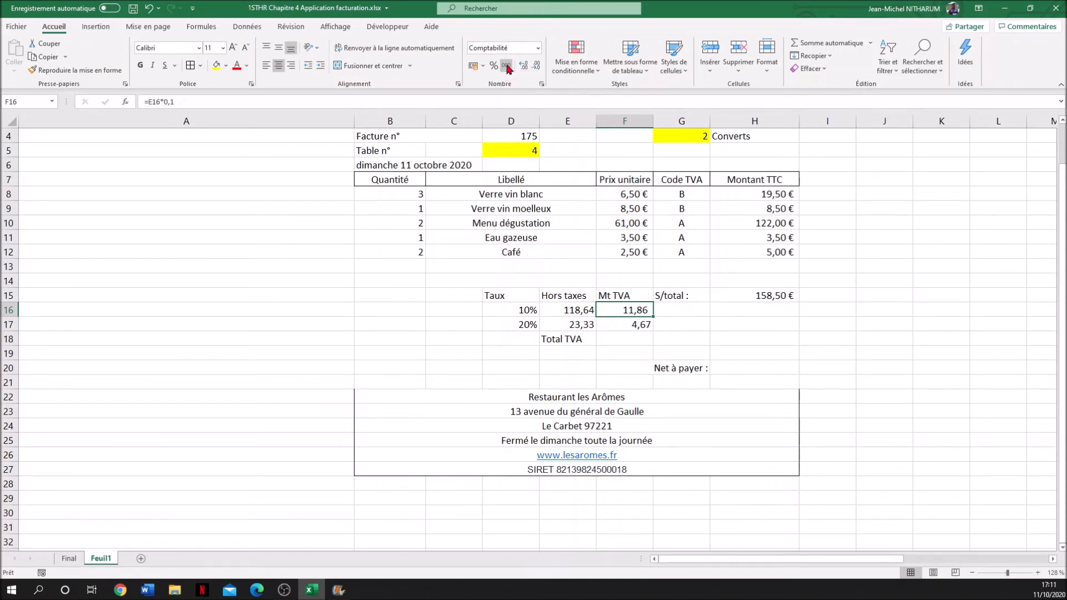
pyautogui.click(687, 323)
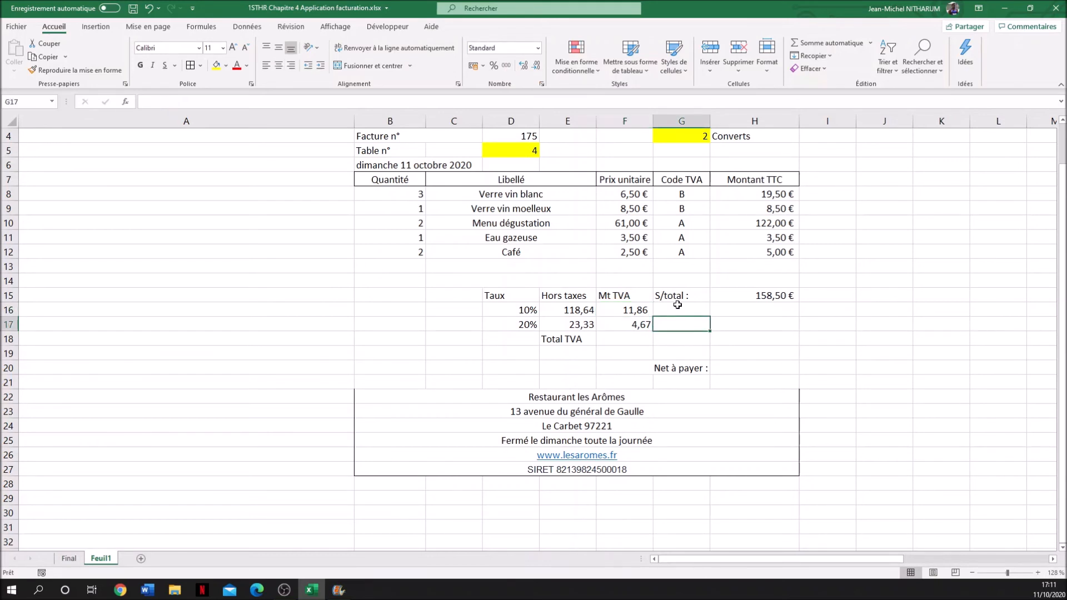
# - Calculate the Total TVA in F18 with =SOMME(F16:F17)
pyautogui.click(618, 337)
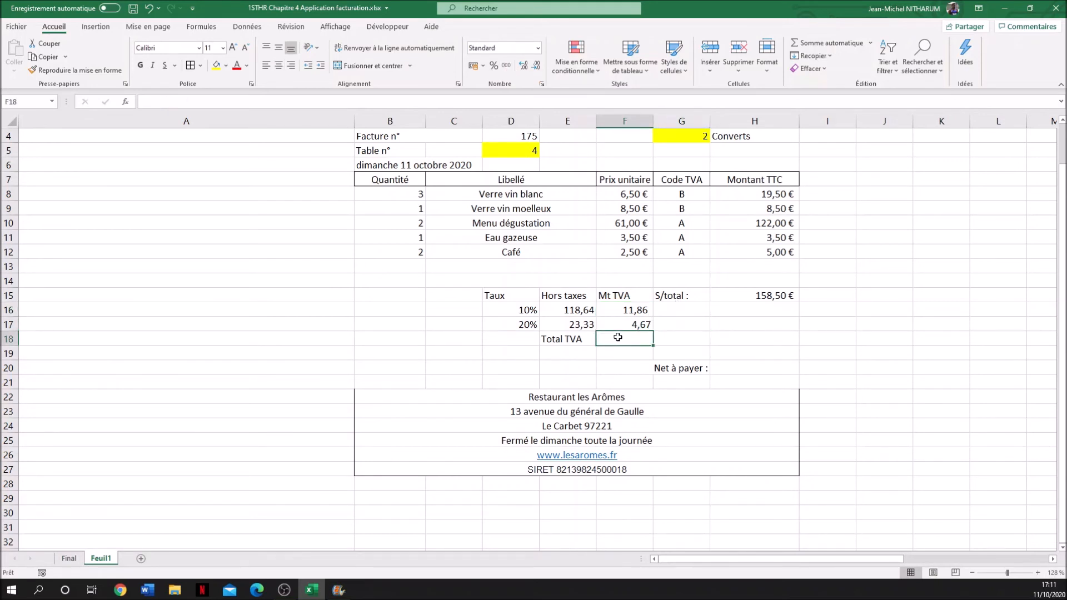
pyautogui.click(829, 43)
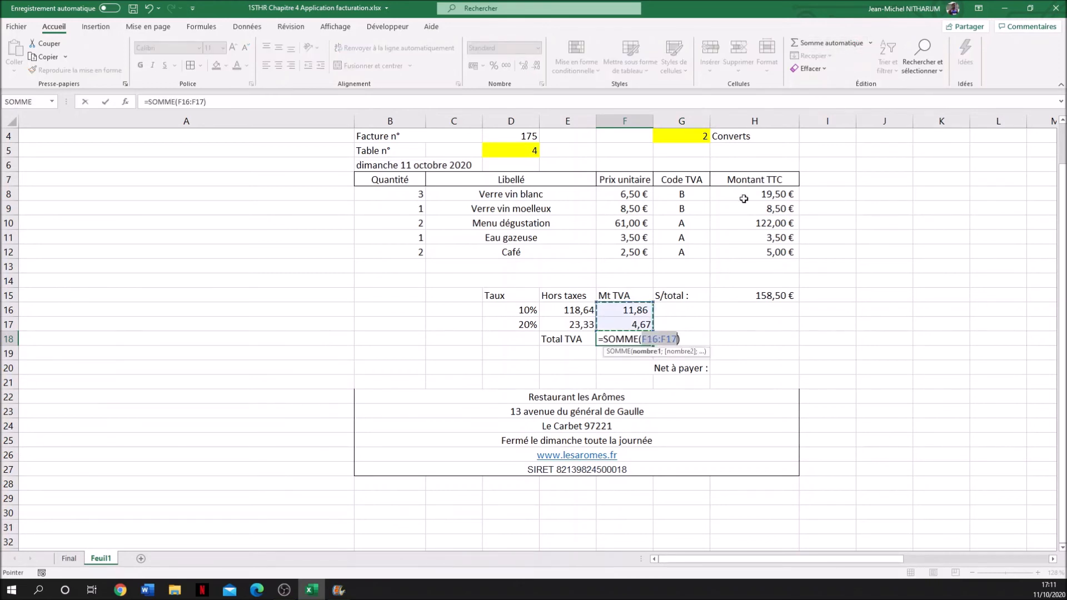
pyautogui.press('Return')
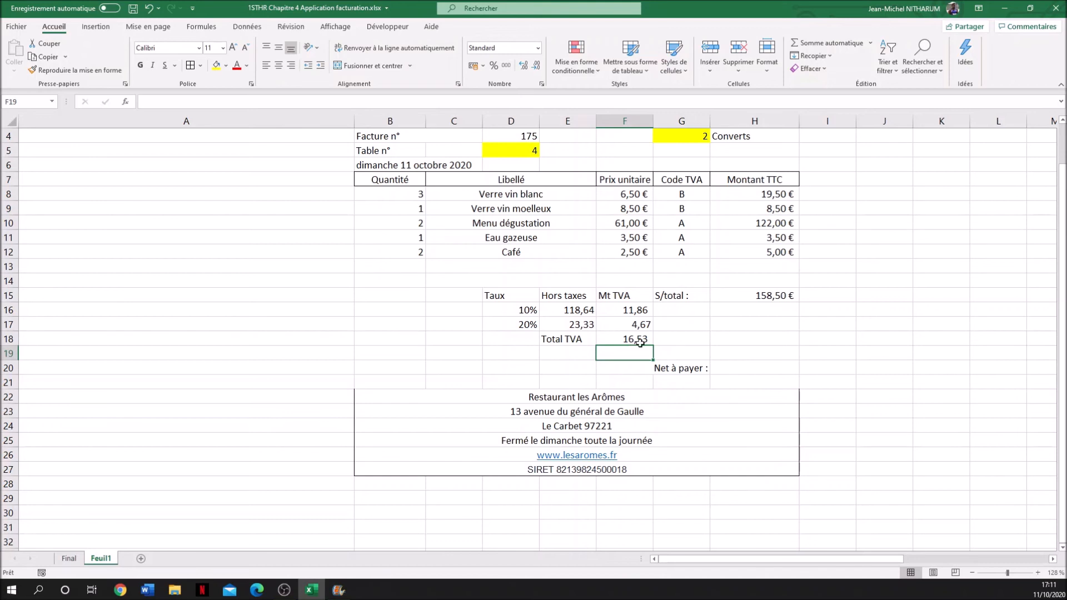
# - Enter =H15 in H20 so the Net à payer amount takes the subtotal
pyautogui.click(749, 370)
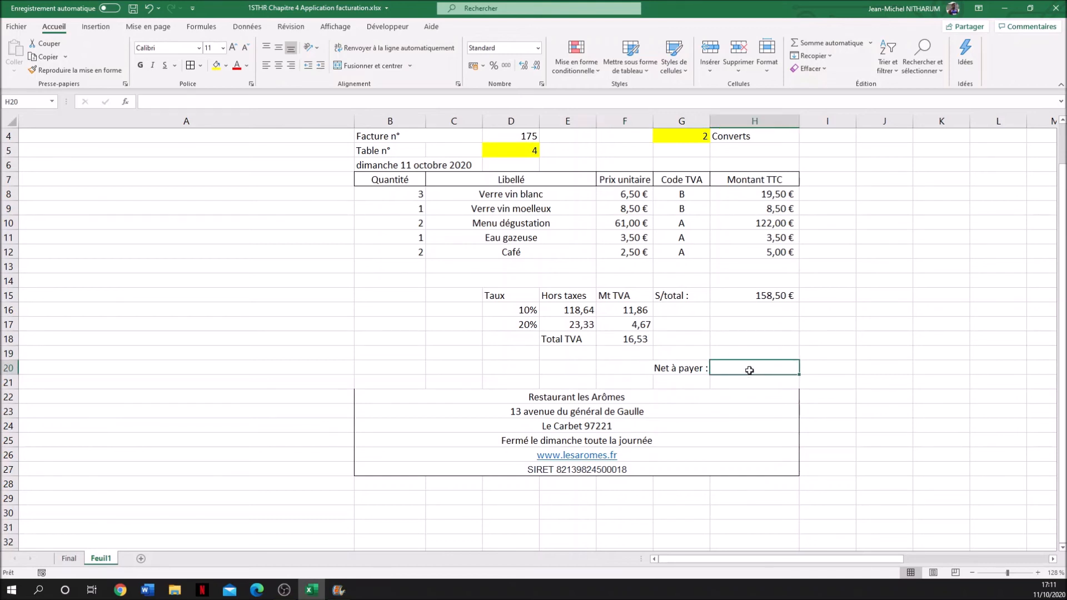
pyautogui.write('+')
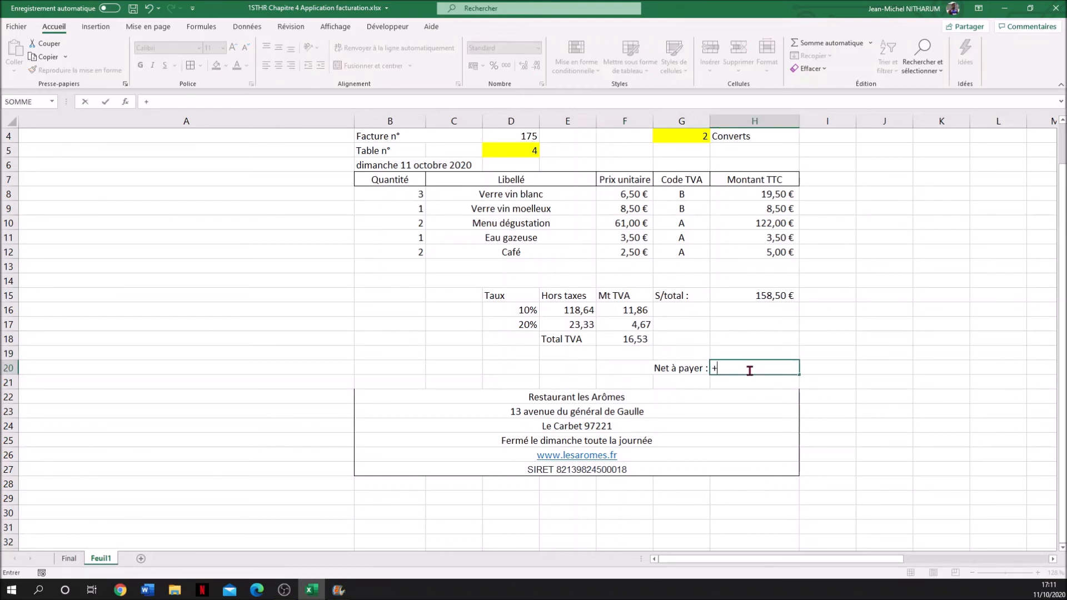
pyautogui.press('BackSpace')
pyautogui.write('=')
pyautogui.click(768, 300)
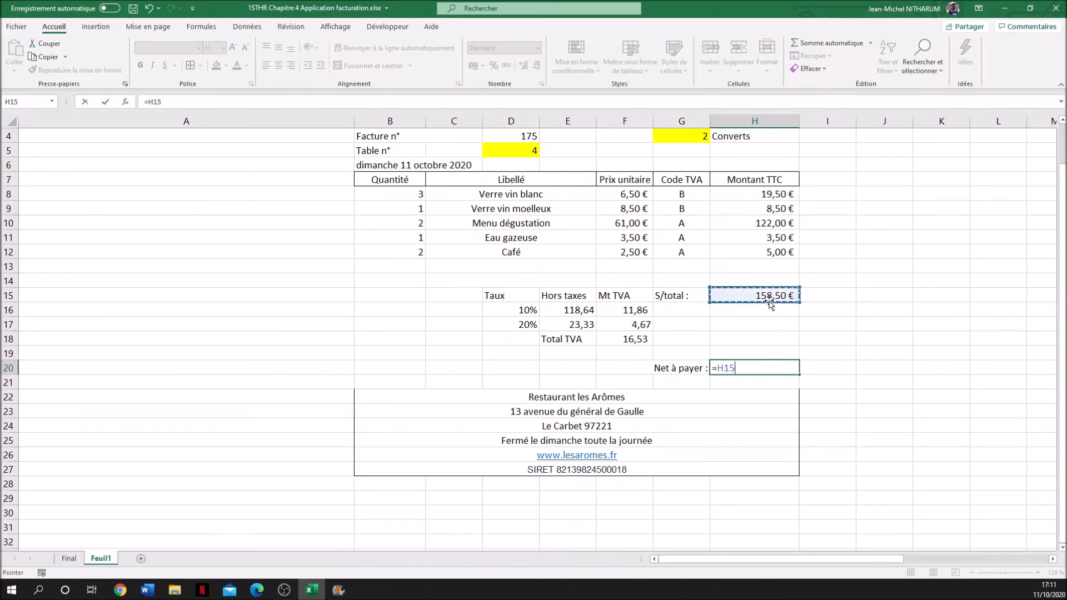
pyautogui.press('Return')
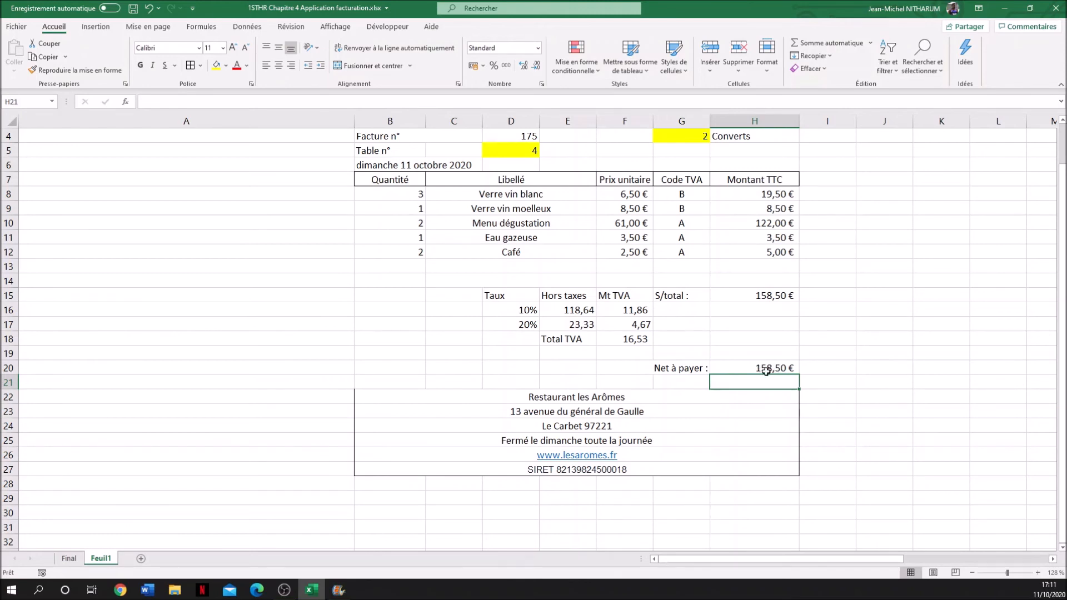
# - Compare the invoice layout on Feuil1 with the model invoice on the Final sheet
pyautogui.click(677, 414)
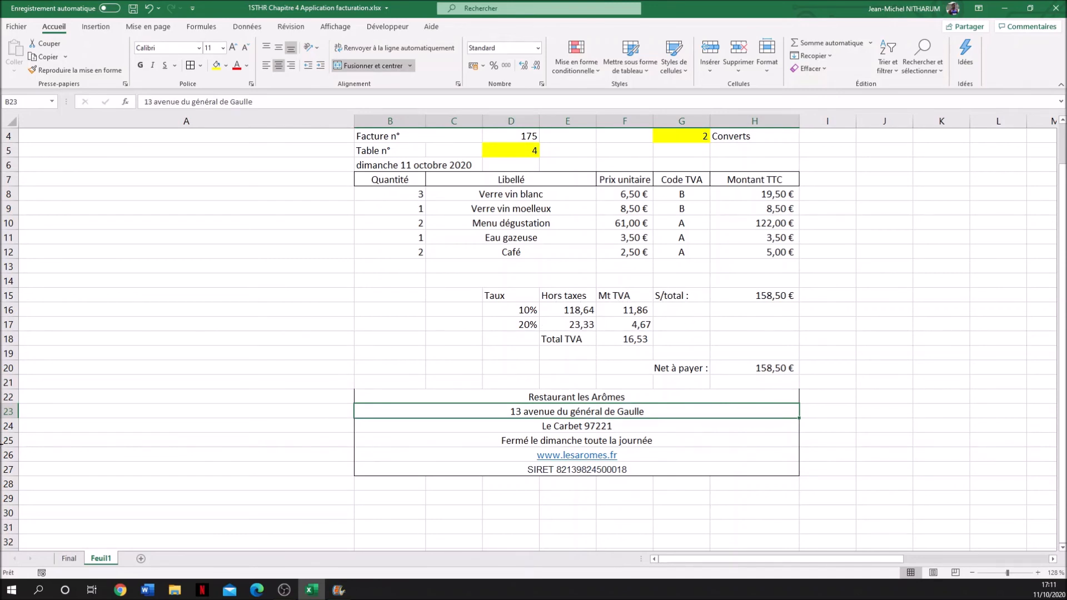
pyautogui.click(67, 559)
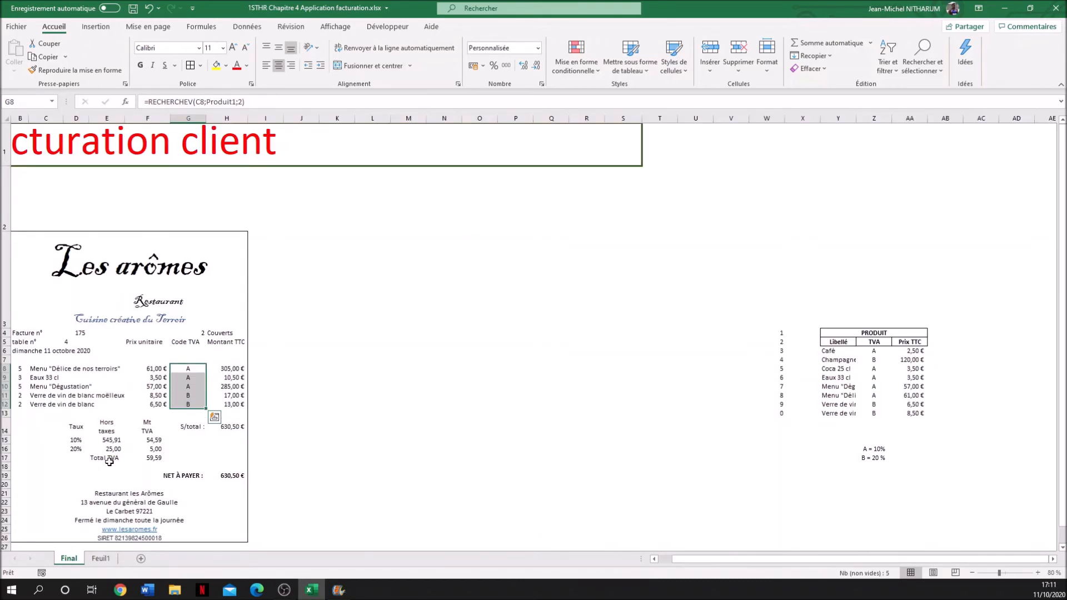
pyautogui.click(104, 560)
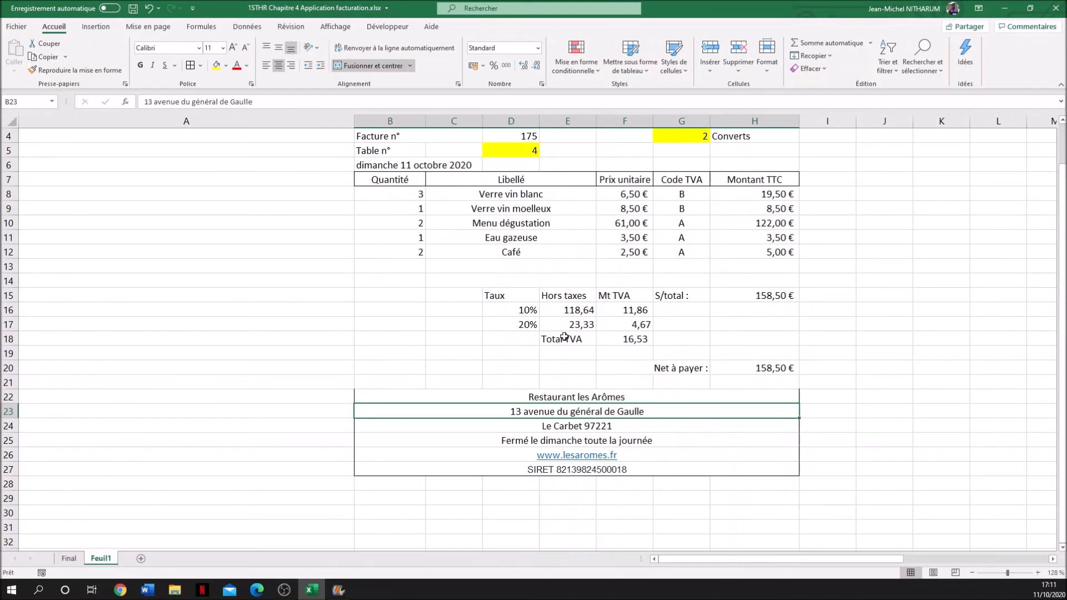
pyautogui.click(68, 559)
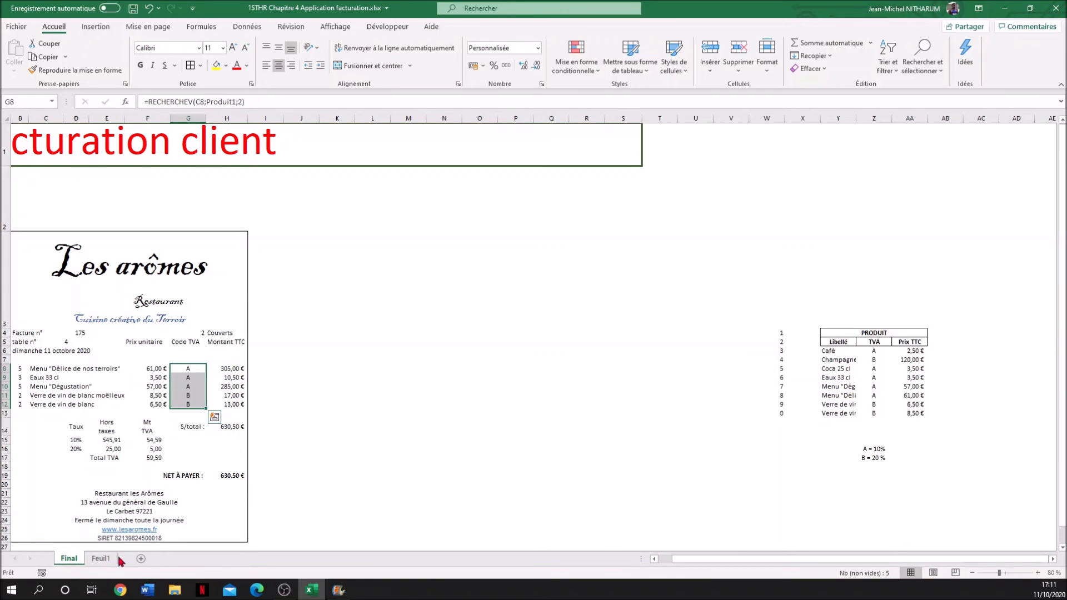
pyautogui.click(102, 559)
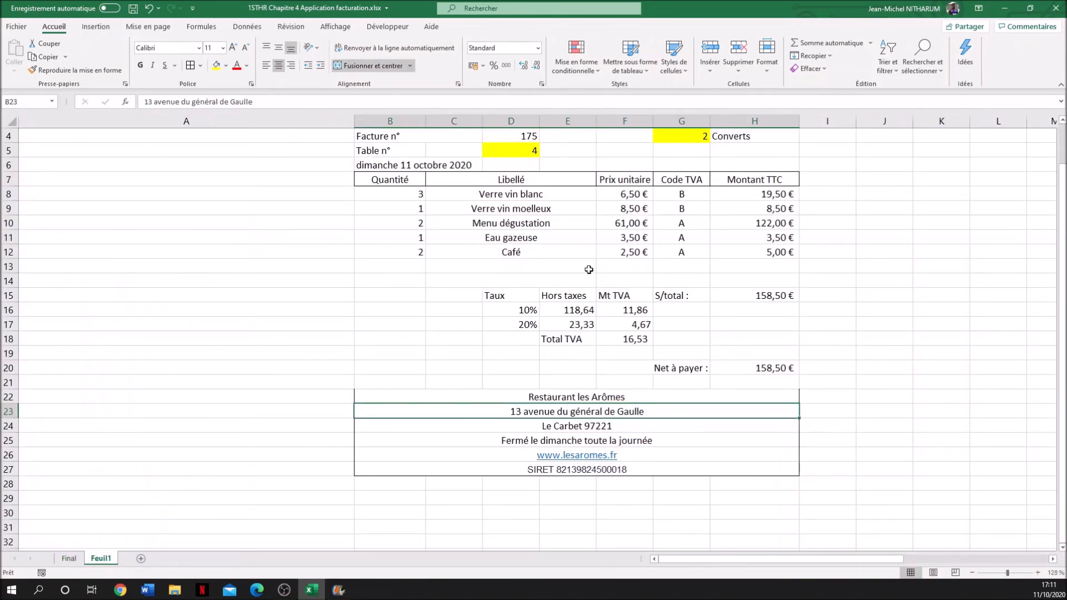
# - Apply an outside border around the whole invoice, from the Les arômes header in B3 to the SIRET row 27 in column H
pyautogui.scroll(1, 589, 270)
pyautogui.scroll(1, 589, 270)
pyautogui.scroll(-2, 589, 270)
pyautogui.scroll(1, 589, 269)
pyautogui.scroll(-1, 589, 270)
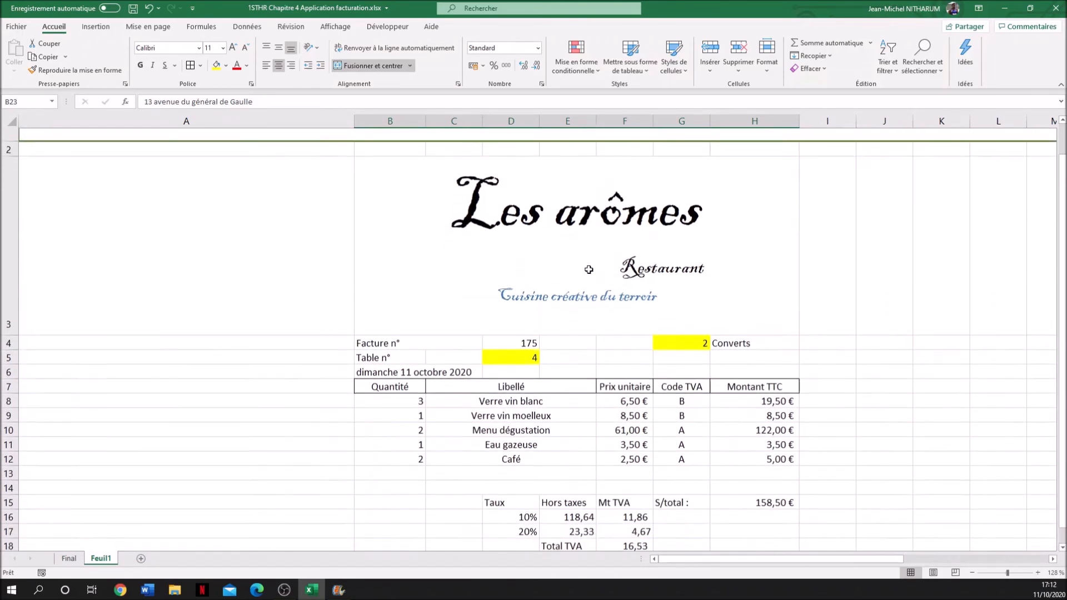
pyautogui.click(382, 155)
pyautogui.moveTo(491, 307); pyautogui.dragTo(507, 470)
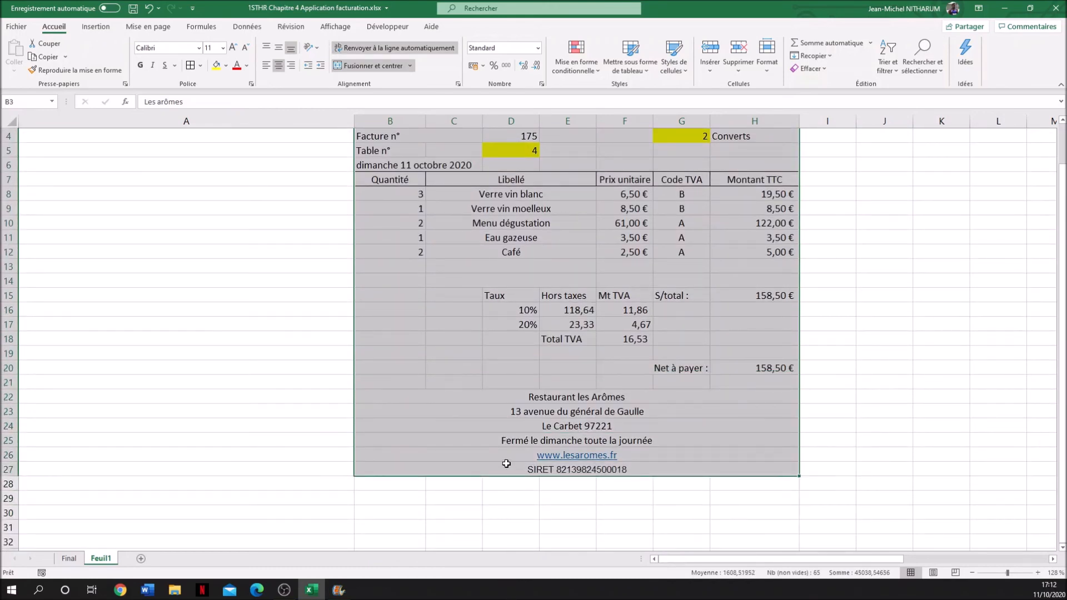
pyautogui.click(200, 65)
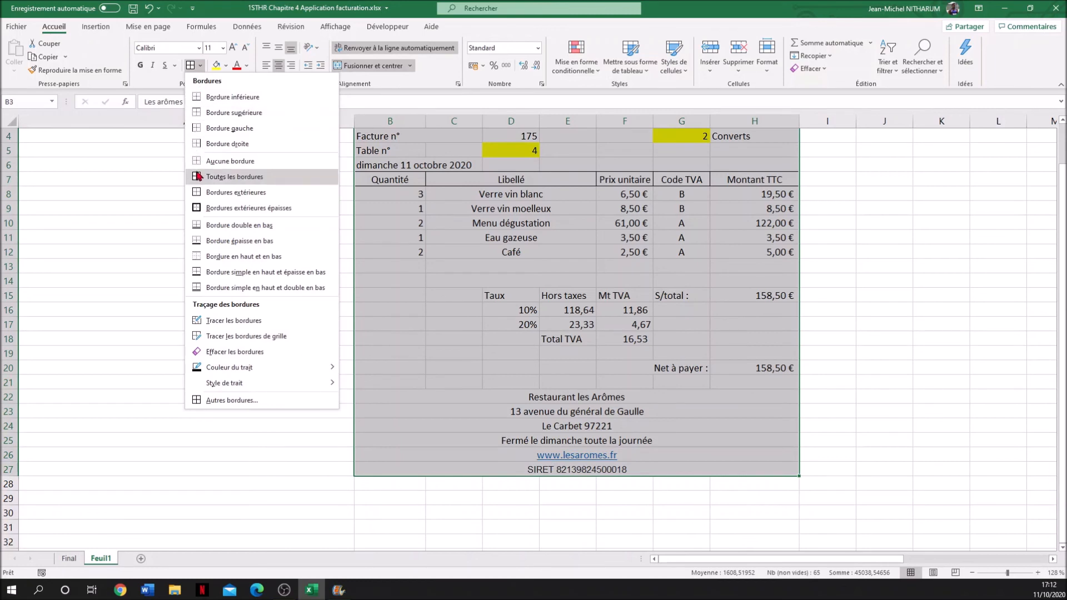
pyautogui.click(199, 193)
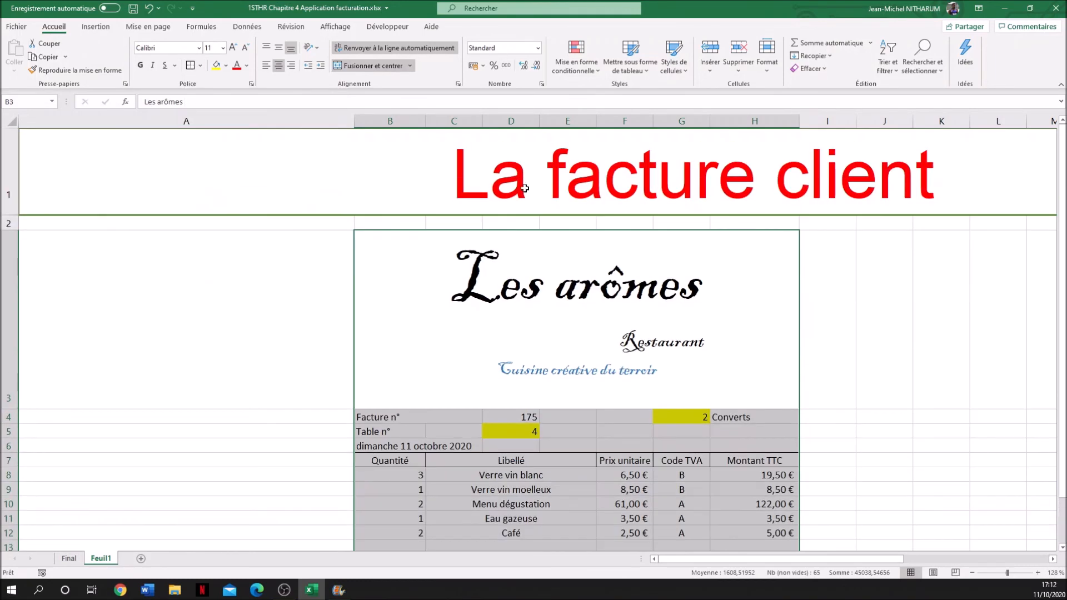
# - Turn off the gridline display on Feuil1
pyautogui.click(147, 28)
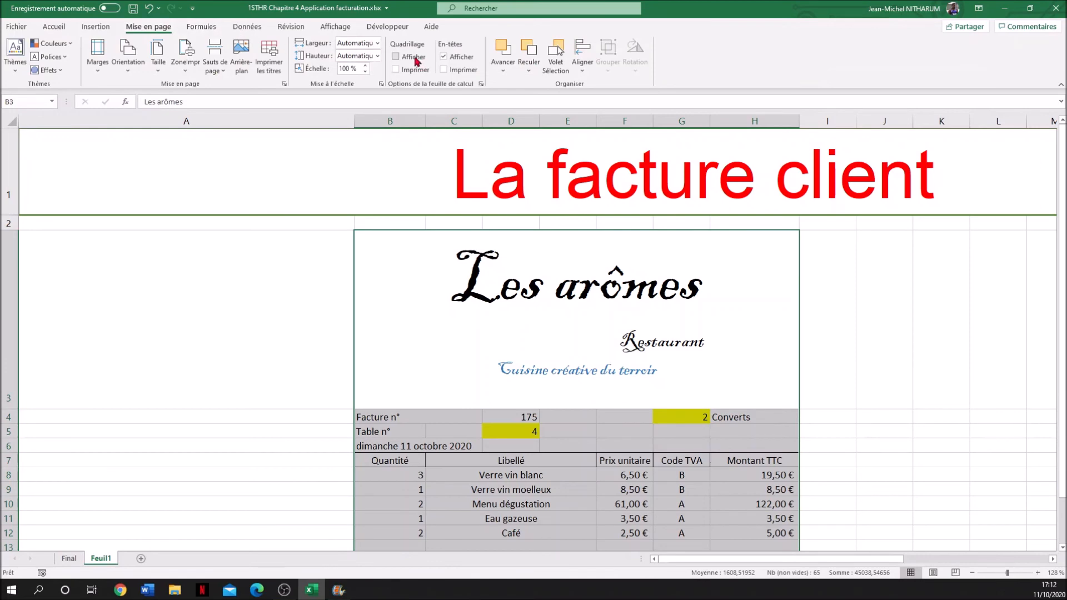
pyautogui.click(908, 367)
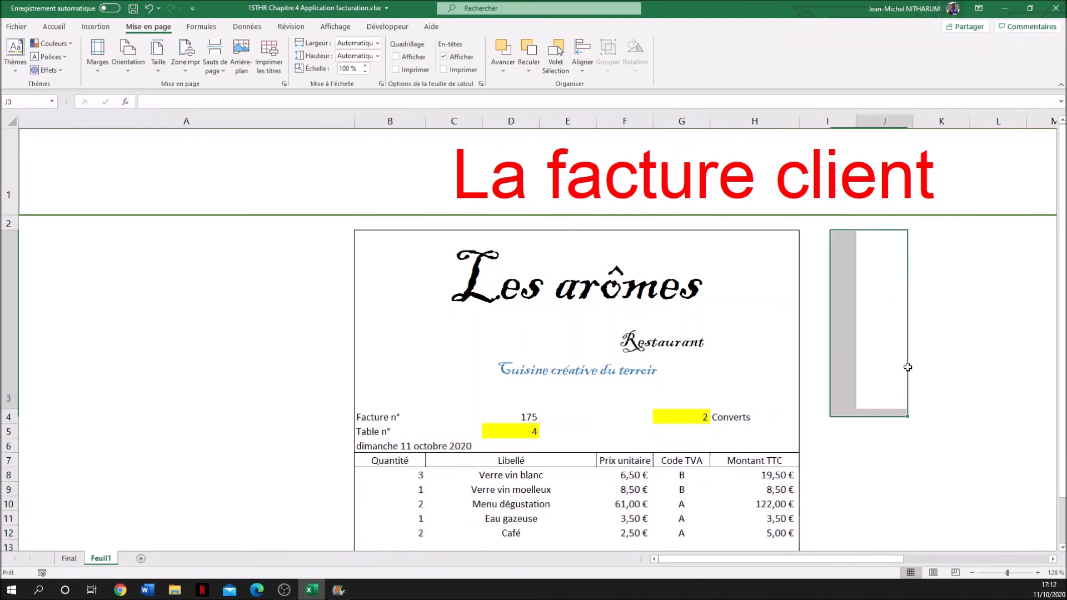
# - Apply all borders to the tax table header cells D15:G15, from Taux to S/total
pyautogui.scroll(-3, 908, 366)
pyautogui.scroll(-1, 907, 367)
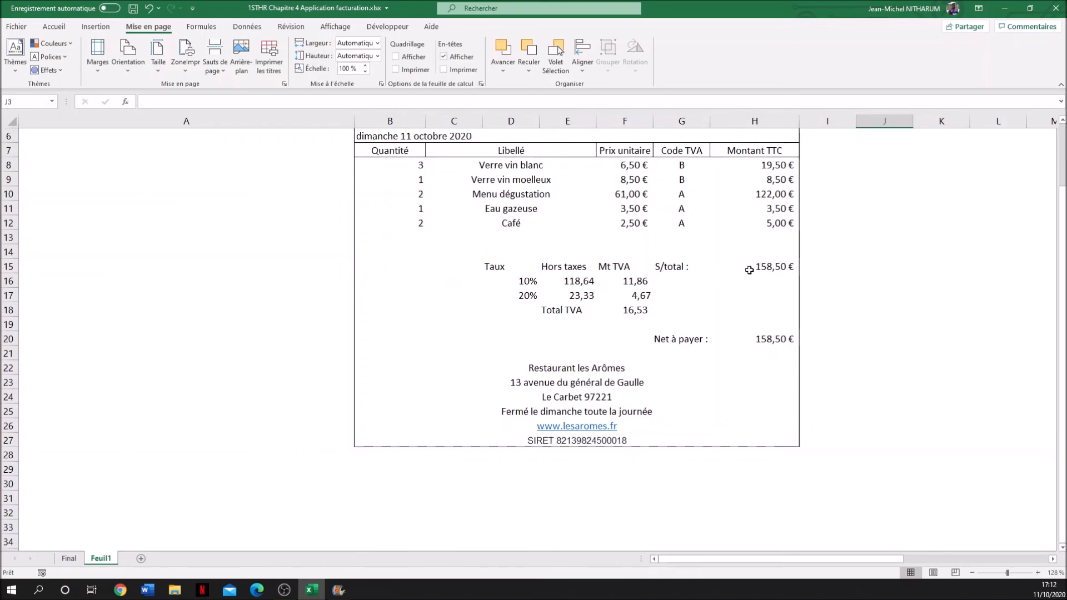
pyautogui.moveTo(489, 270); pyautogui.dragTo(657, 265)
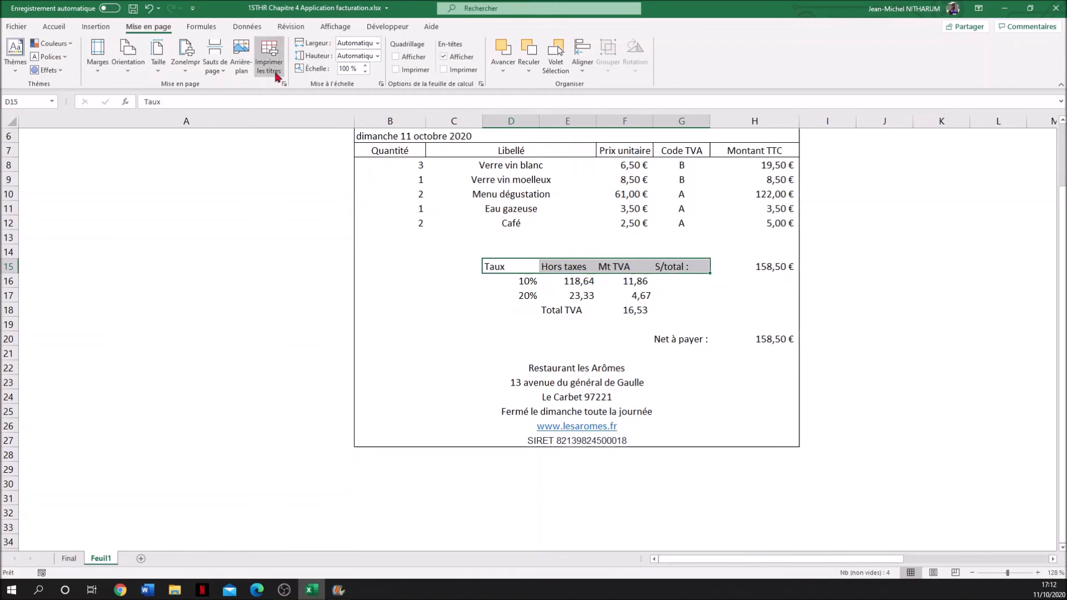
pyautogui.click(56, 27)
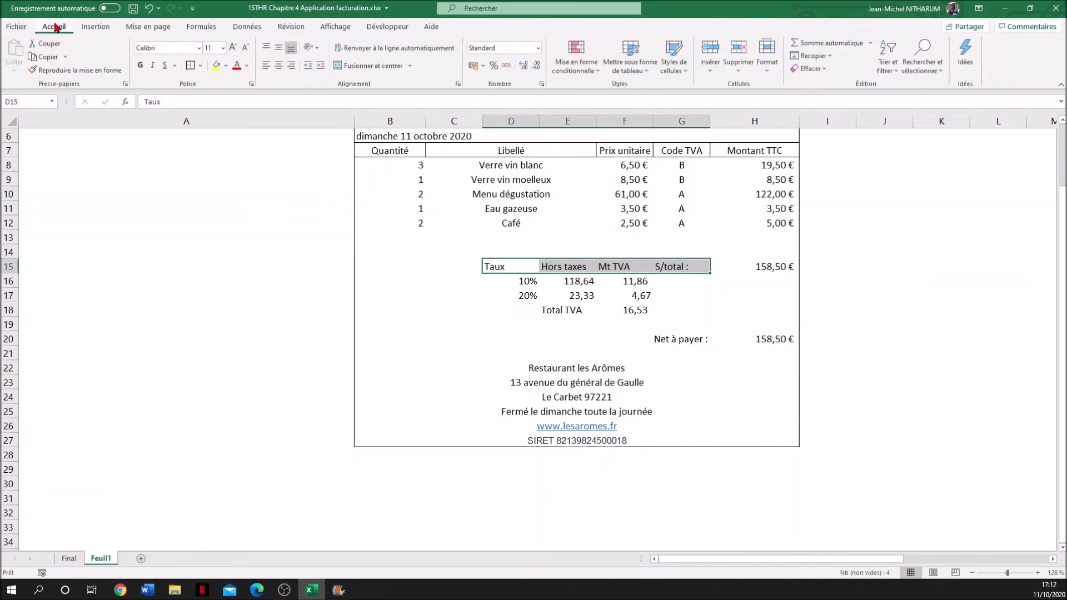
pyautogui.click(202, 66)
pyautogui.click(226, 178)
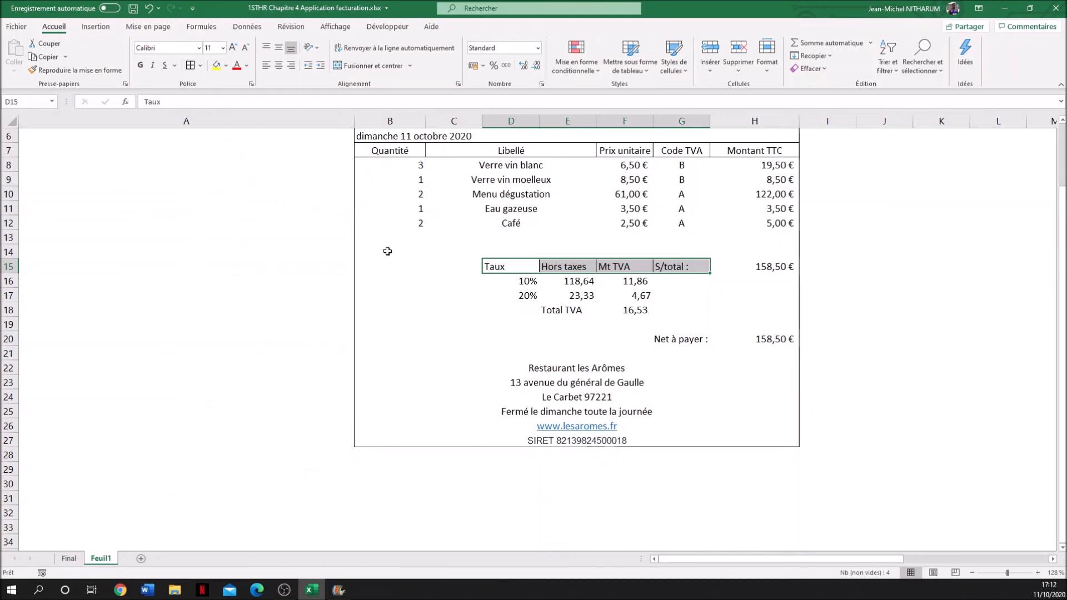
# - Clear the item label and the quantity of the first invoice line, cells C8 and B8 on Feuil1
pyautogui.click(527, 298)
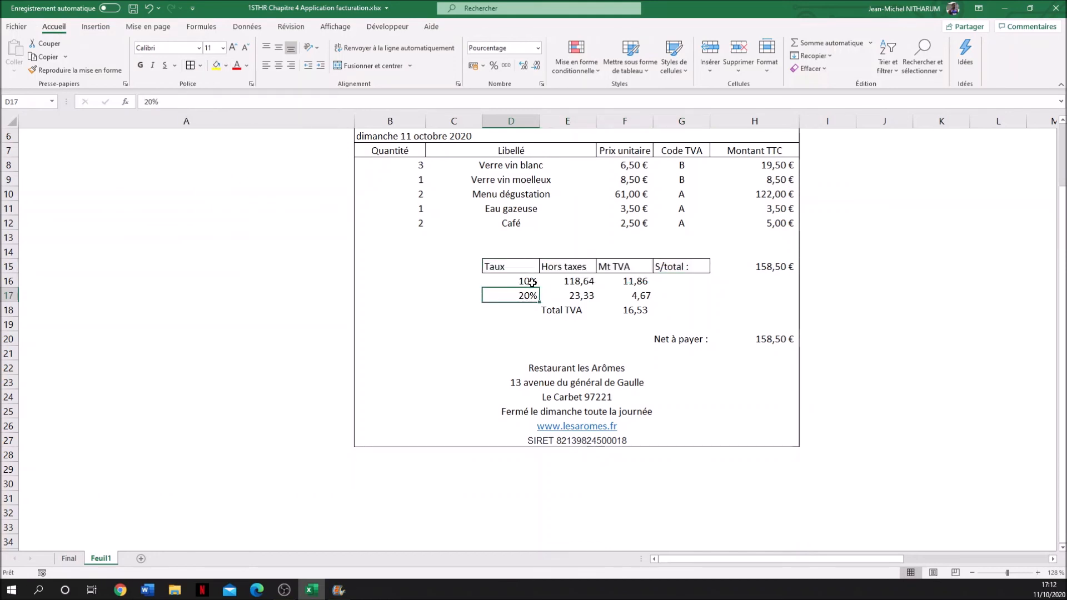
pyautogui.scroll(2, 679, 328)
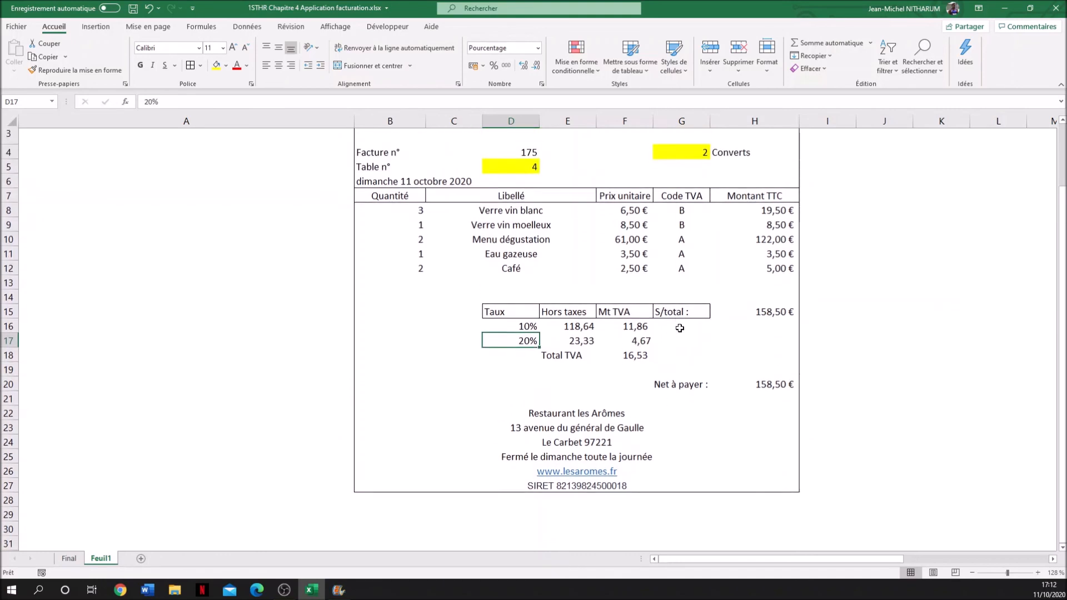
pyautogui.scroll(1, 680, 328)
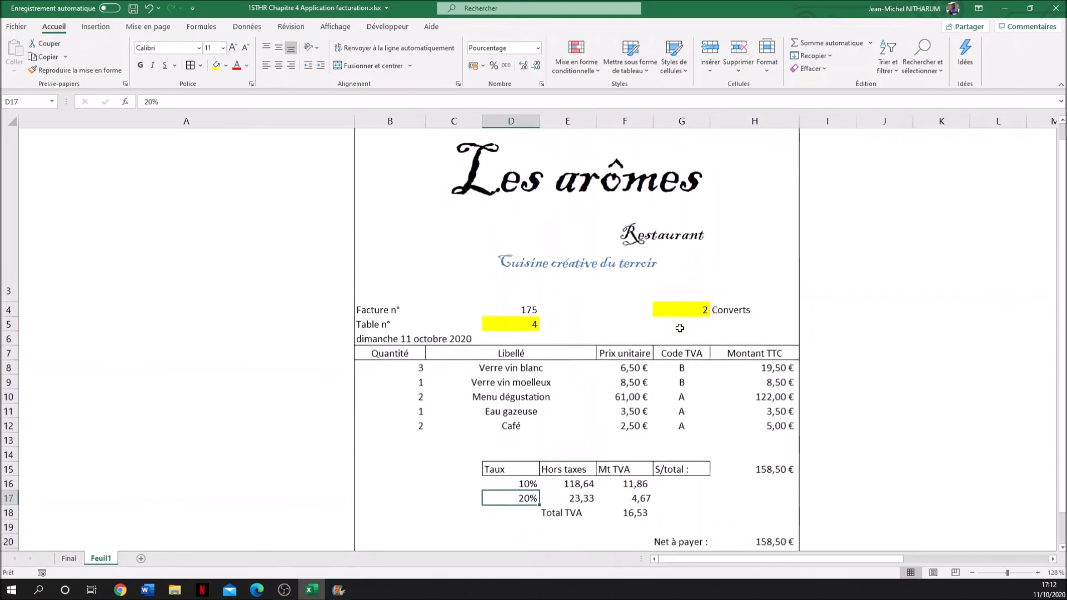
pyautogui.click(461, 369)
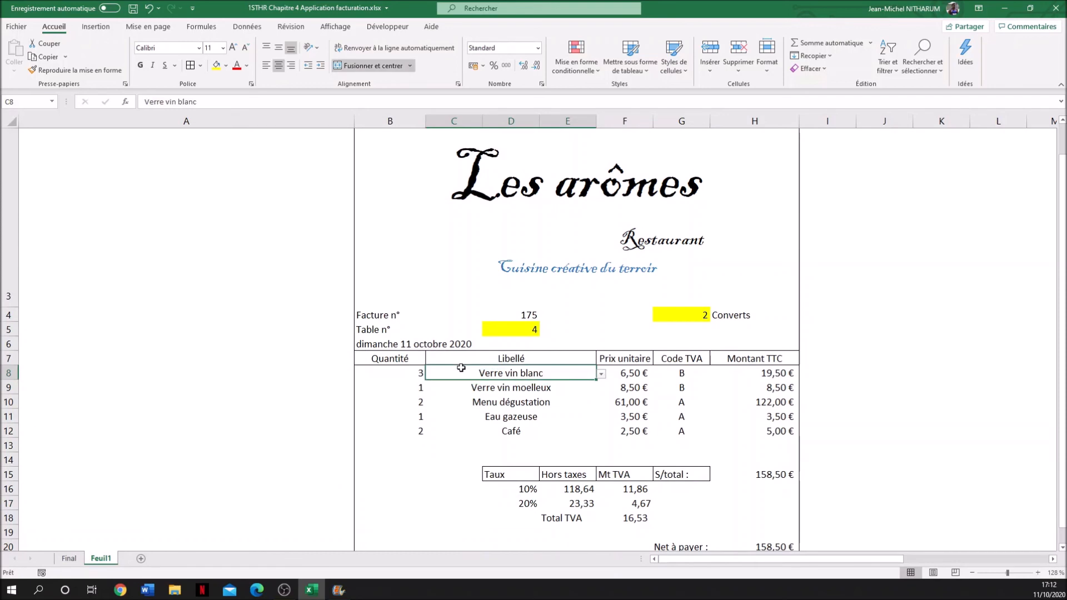
pyautogui.press('Delete')
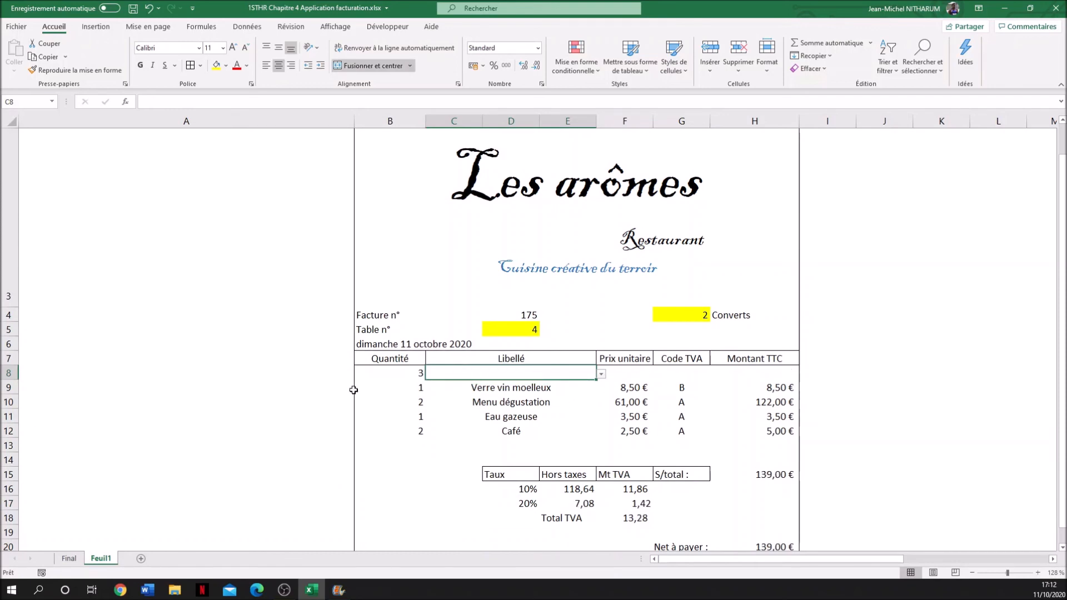
pyautogui.click(383, 373)
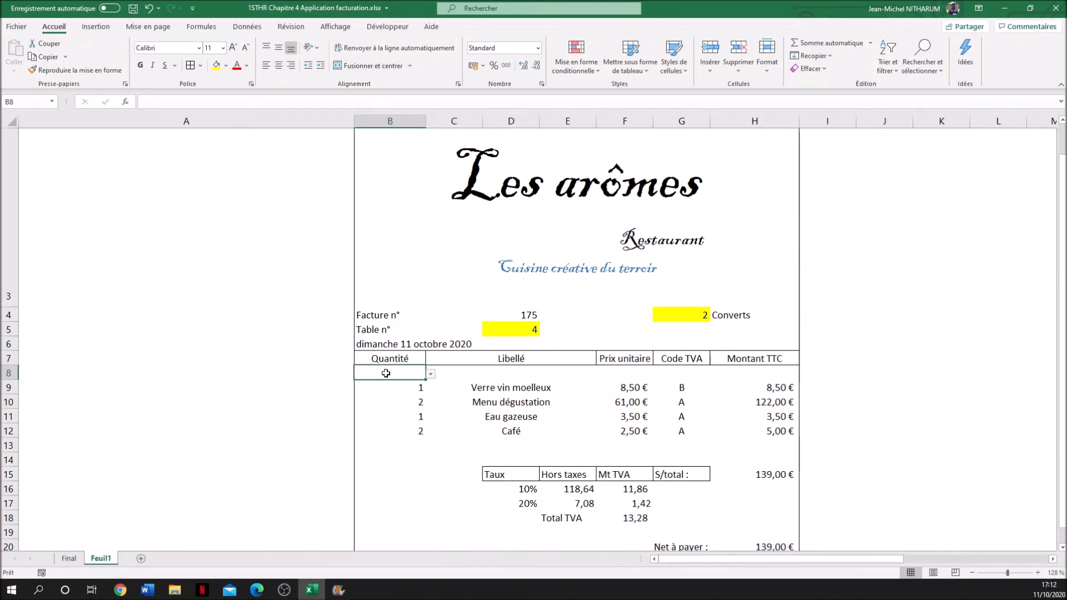
pyautogui.click(498, 428)
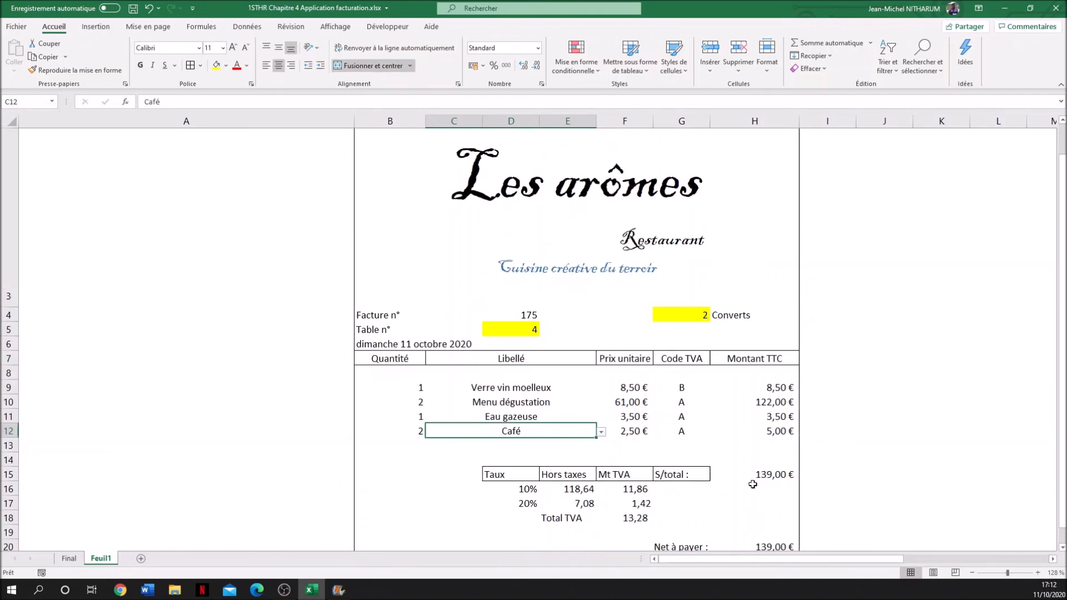
pyautogui.scroll(-1, 753, 484)
pyautogui.scroll(1, 705, 455)
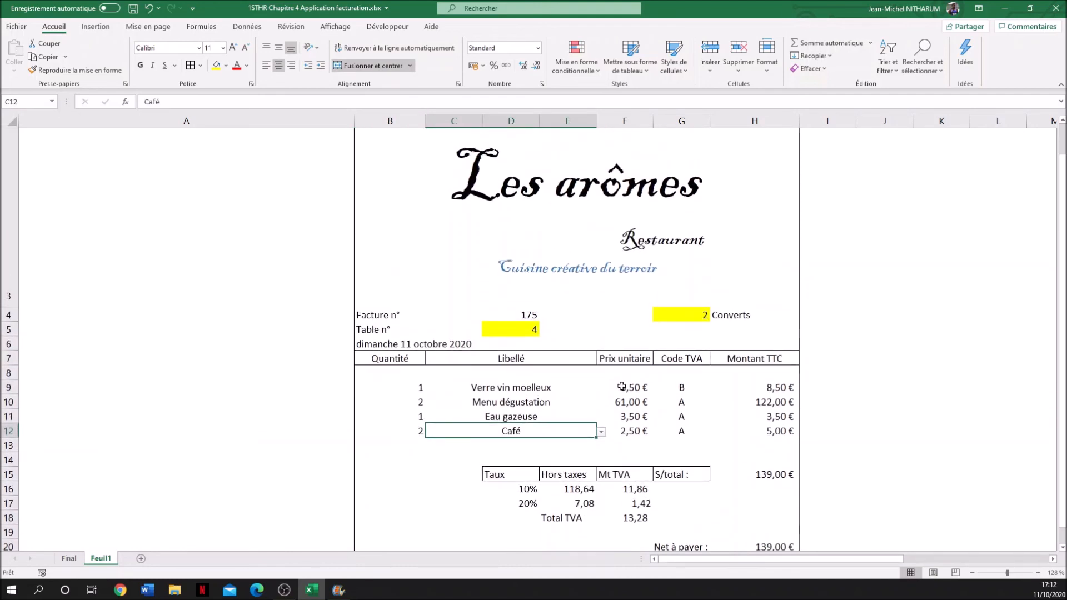
# - Fill the first invoice line in row 8 with the item Coca 25 cl and a quantity of 5
pyautogui.click(551, 378)
pyautogui.click(601, 374)
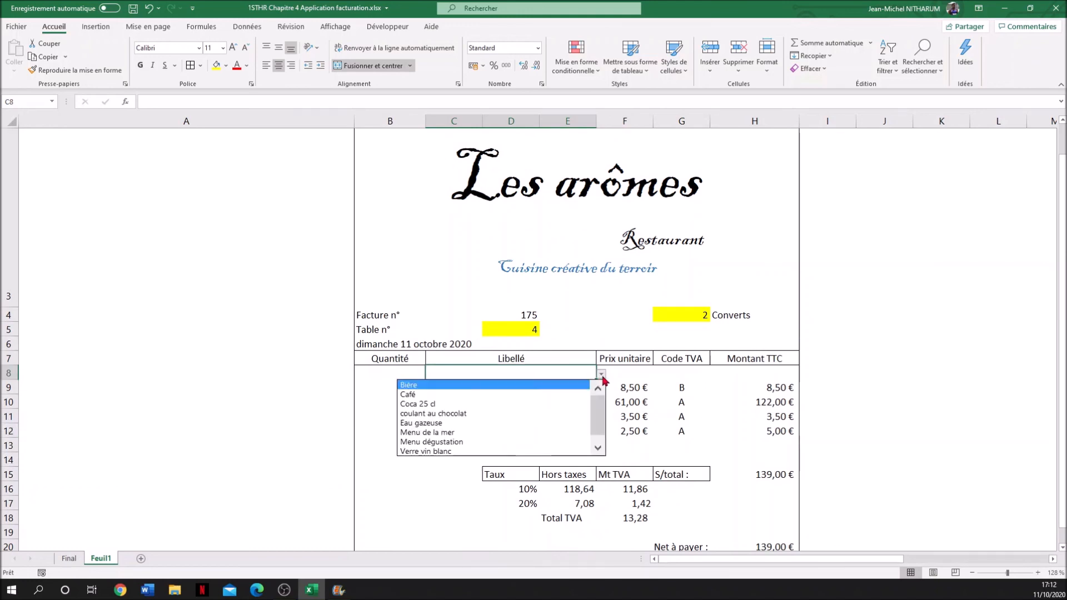
pyautogui.click(476, 410)
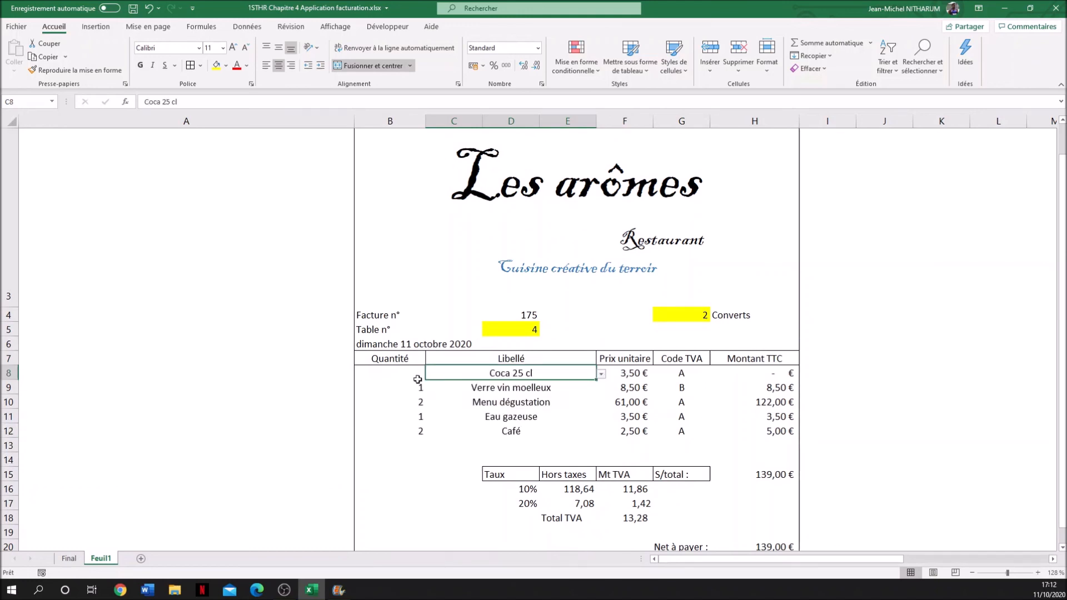
pyautogui.click(410, 373)
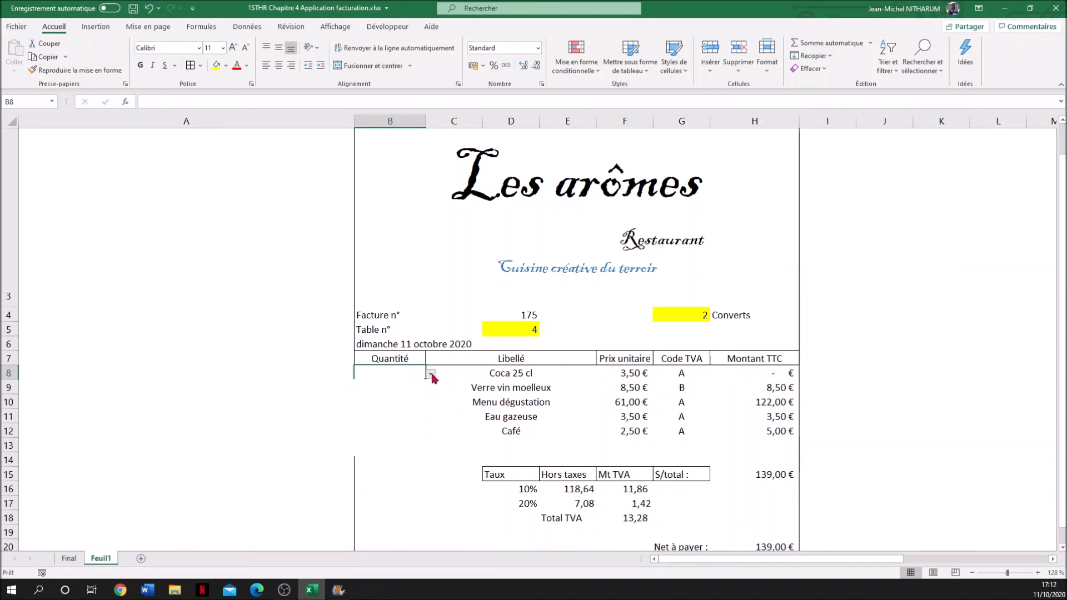
pyautogui.click(431, 374)
pyautogui.click(385, 432)
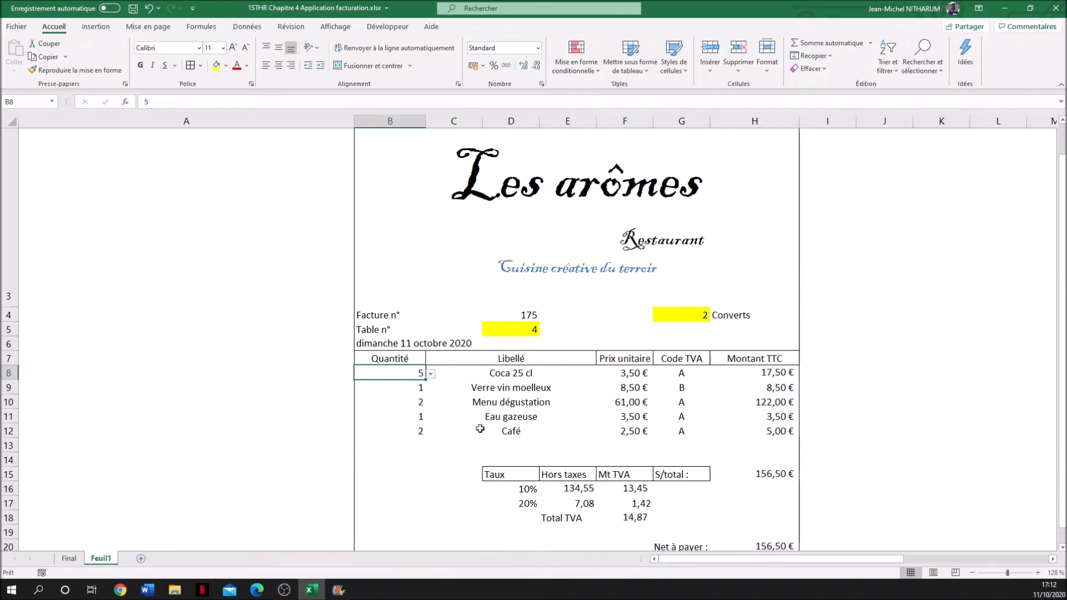
pyautogui.click(462, 485)
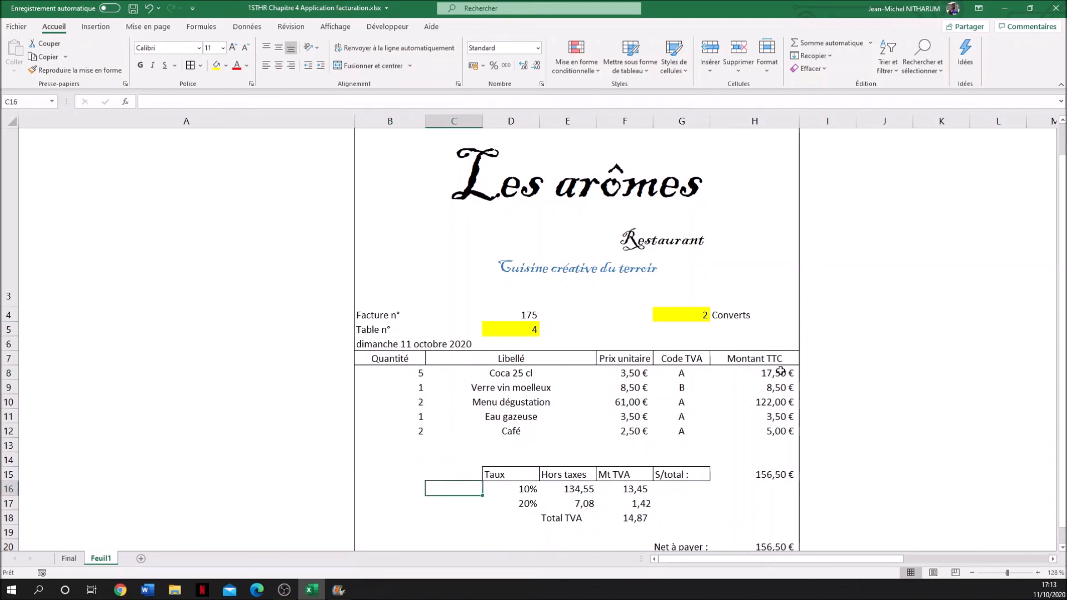
# - Review the whole invoice on Feuil1, from the header and item lines to the tax table, net payable and footer
pyautogui.scroll(-1, 778, 517)
pyautogui.scroll(-3, 777, 518)
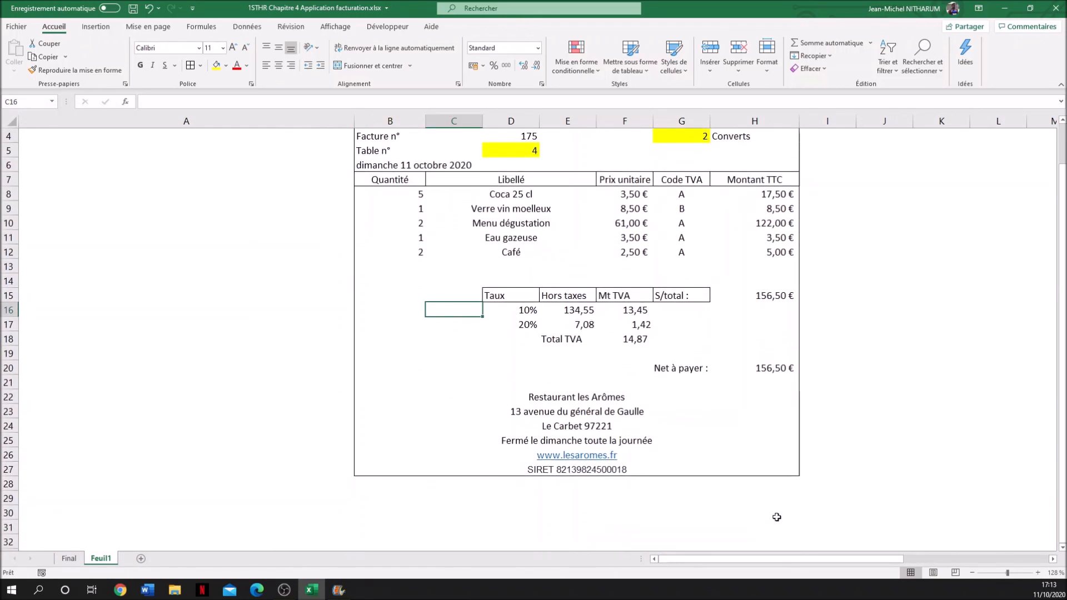
pyautogui.scroll(1, 698, 325)
pyautogui.scroll(2, 682, 240)
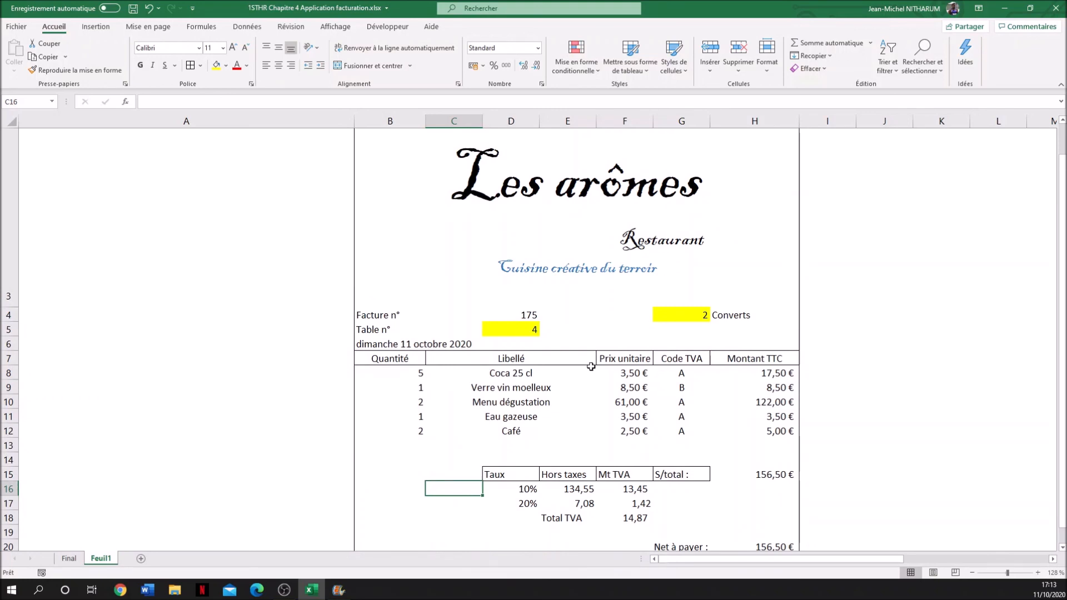
pyautogui.scroll(2, 591, 367)
pyautogui.scroll(-1, 592, 366)
pyautogui.scroll(2, 591, 367)
pyautogui.scroll(-3, 591, 367)
pyautogui.scroll(-2, 588, 333)
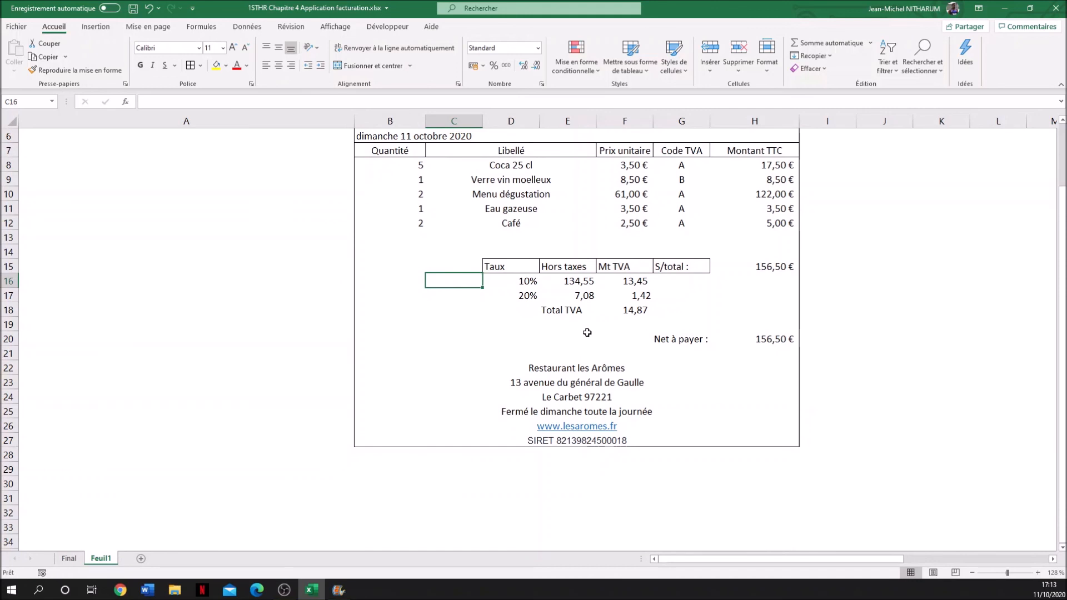
pyautogui.scroll(1, 587, 332)
pyautogui.scroll(1, 587, 332)
pyautogui.scroll(-1, 587, 333)
pyautogui.scroll(-1, 587, 333)
pyautogui.scroll(2, 587, 332)
pyautogui.scroll(-1, 587, 332)
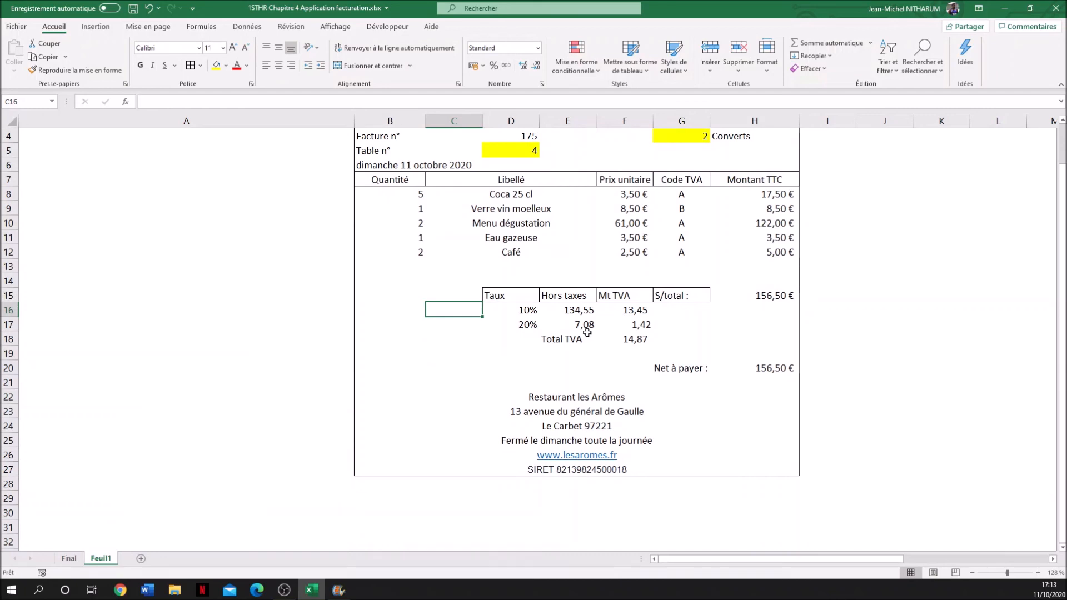
pyautogui.scroll(1, 587, 332)
pyautogui.scroll(-1, 587, 332)
pyautogui.scroll(1, 587, 332)
pyautogui.scroll(-1, 587, 333)
pyautogui.scroll(1, 587, 333)
pyautogui.scroll(-1, 587, 332)
pyautogui.scroll(2, 587, 332)
pyautogui.scroll(3, 587, 332)
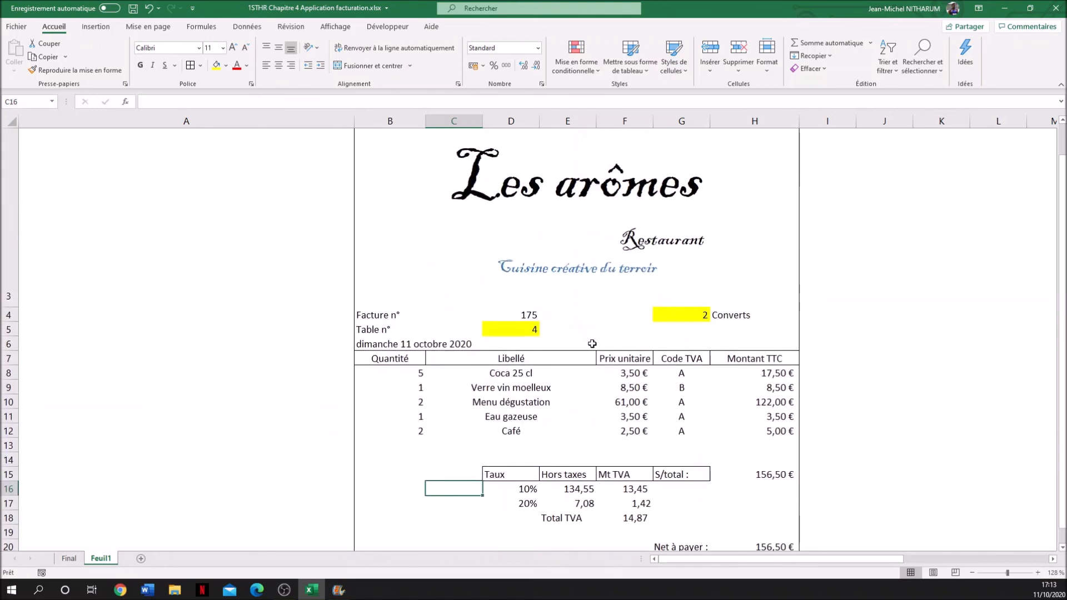
pyautogui.scroll(1, 592, 344)
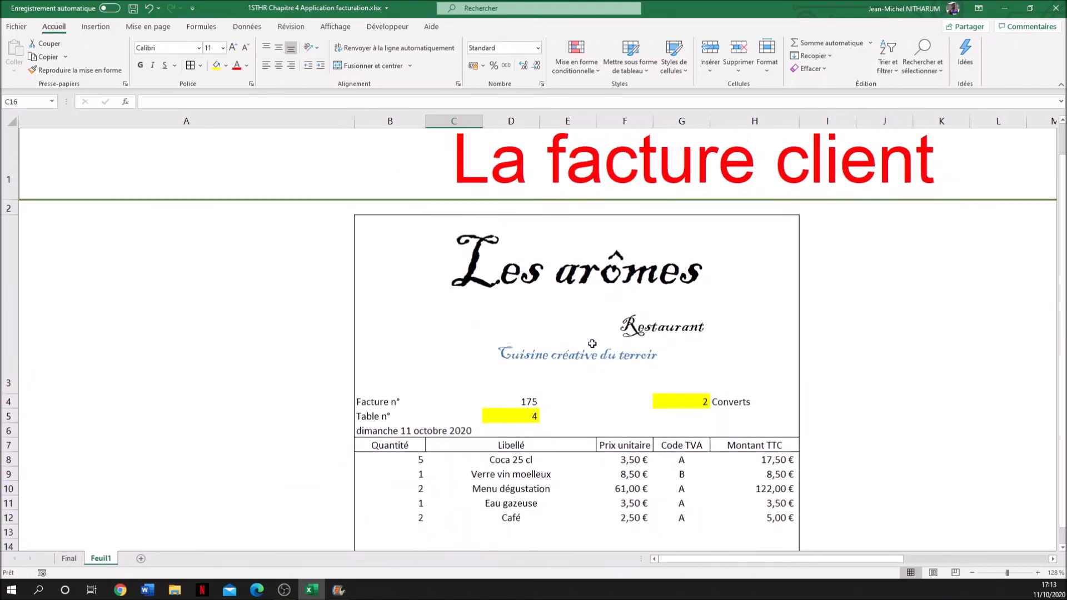
pyautogui.scroll(-2, 592, 343)
pyautogui.scroll(1, 592, 344)
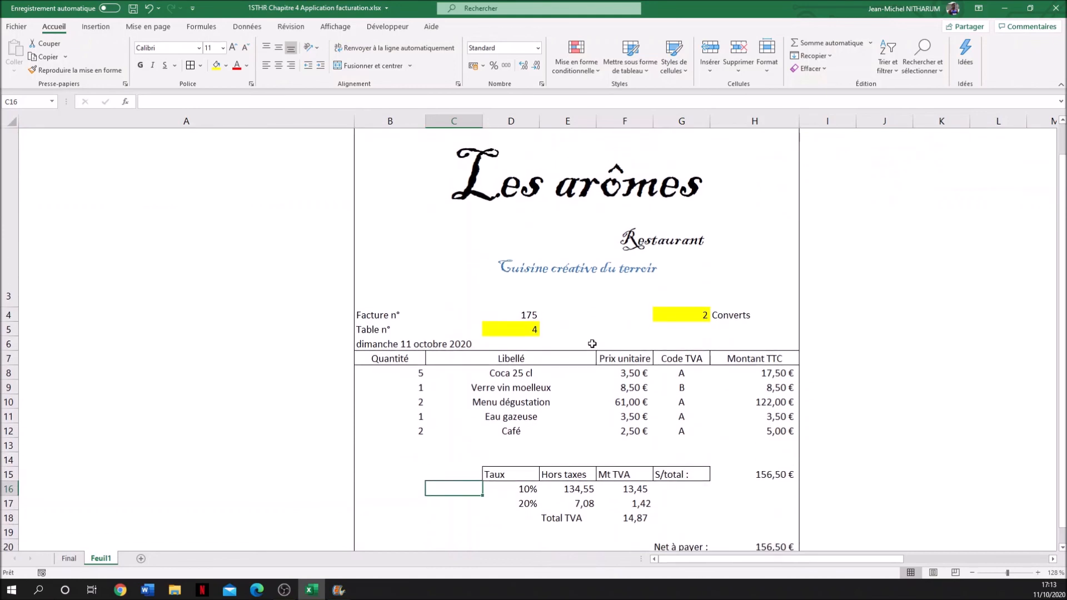